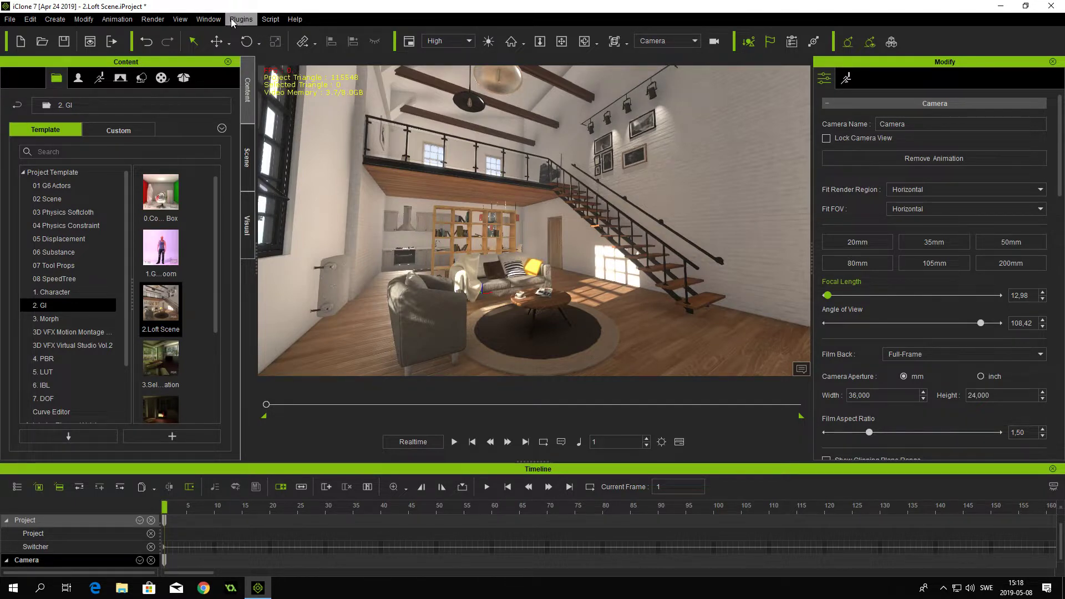
Open the Move that Camera plugin and dock it together with the Content panel.
left_click(241, 18)
mouse_move(294, 50)
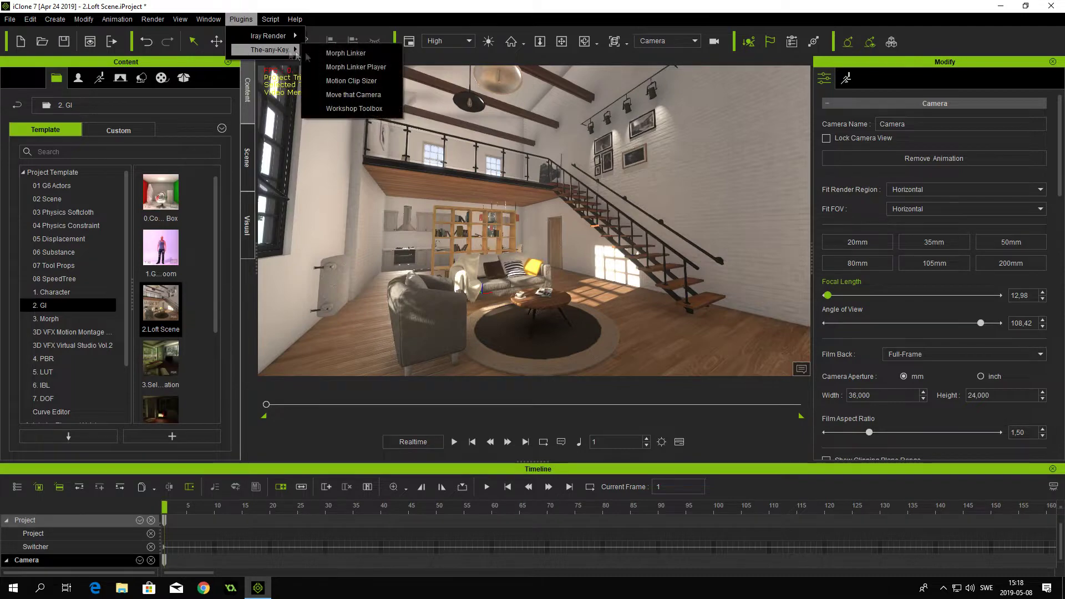
left_click(368, 95)
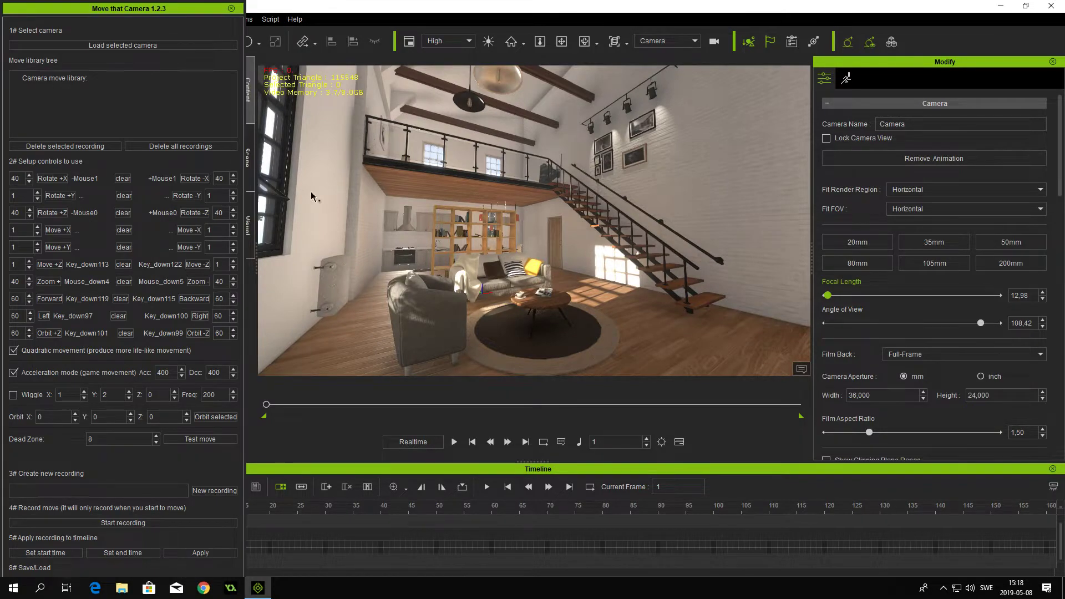
left_click_drag(171, 9, 172, 142)
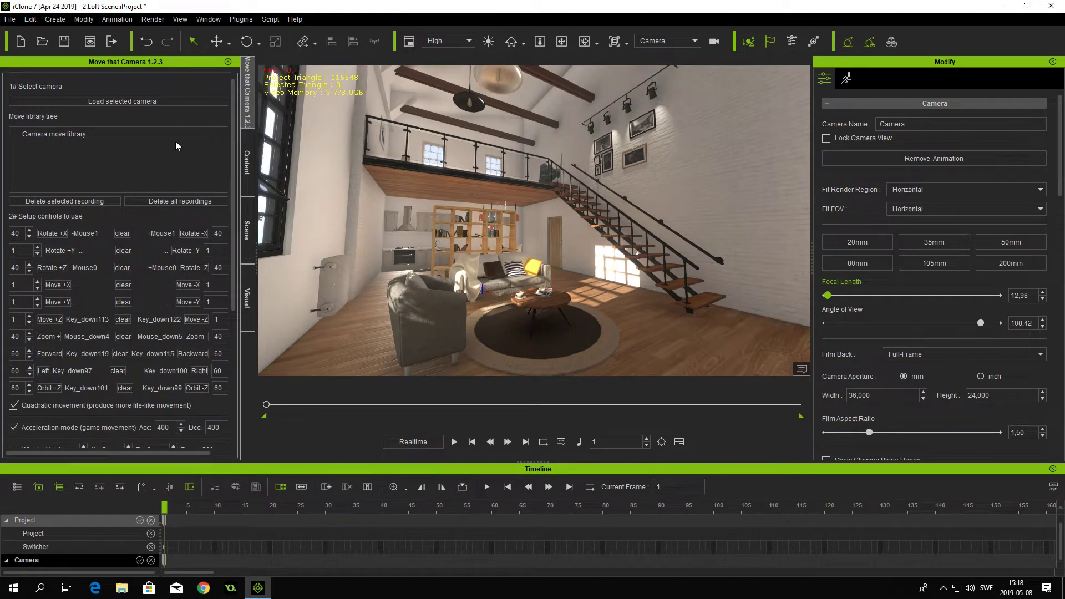
Load the selected camera into Move that Camera and start a test move in the viewport.
left_click(133, 101)
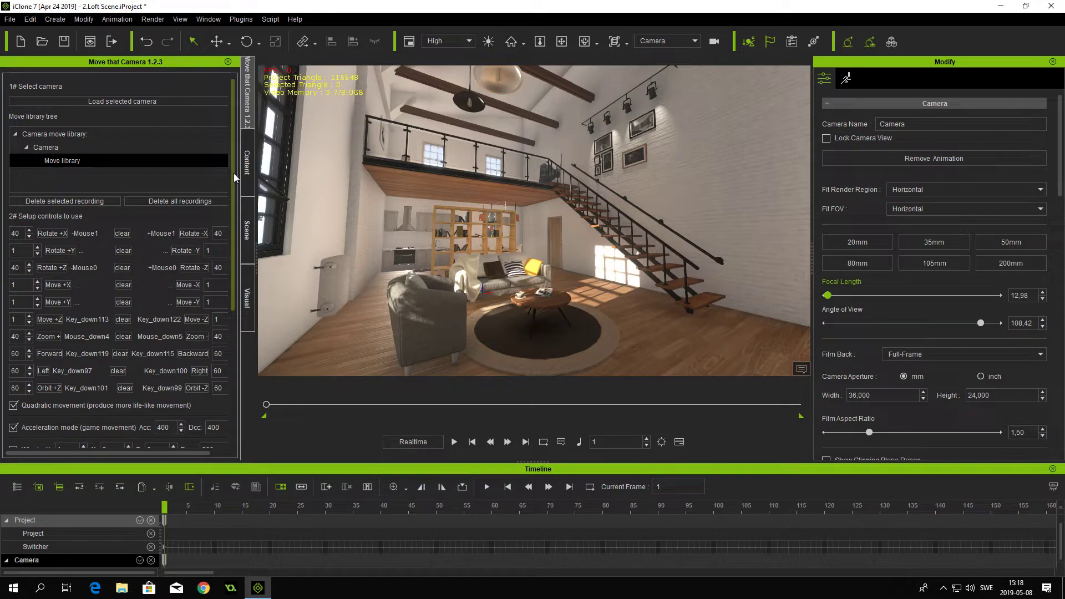
left_click_drag(235, 173, 236, 304)
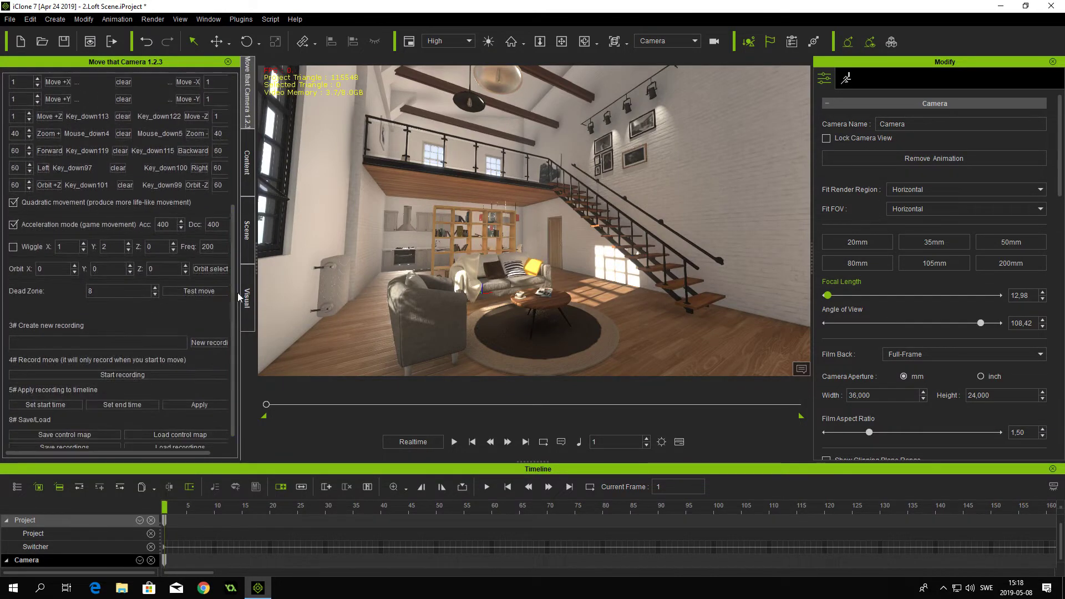
left_click(188, 294)
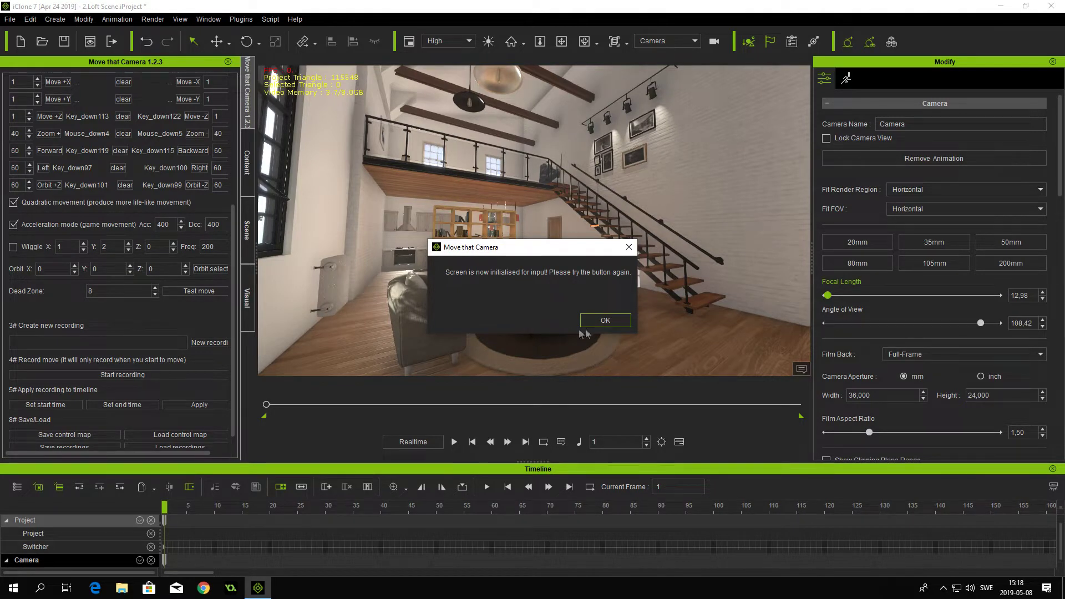
left_click(607, 320)
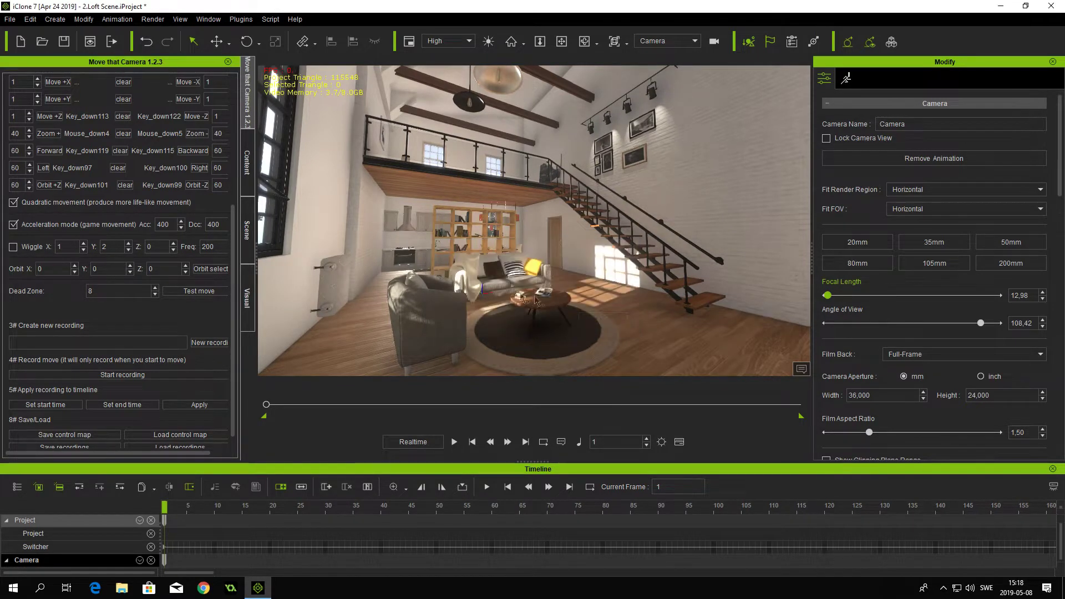
left_click(189, 291)
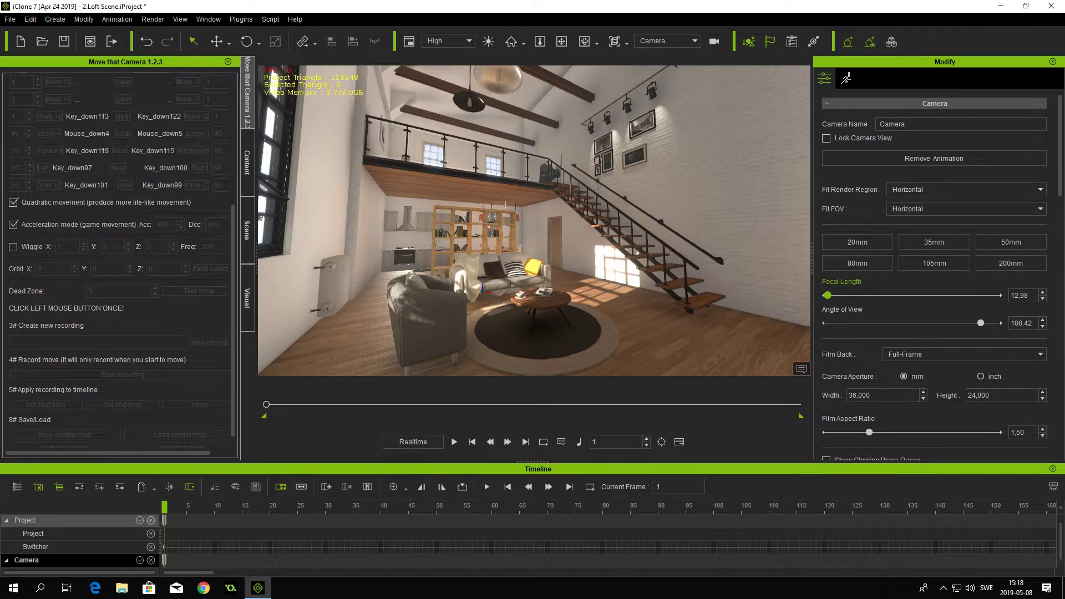
left_click(272, 75)
Fly the camera sideways and forward through the loft, past the sofa, to the foot of the staircase and the wall shelves.
key("d")
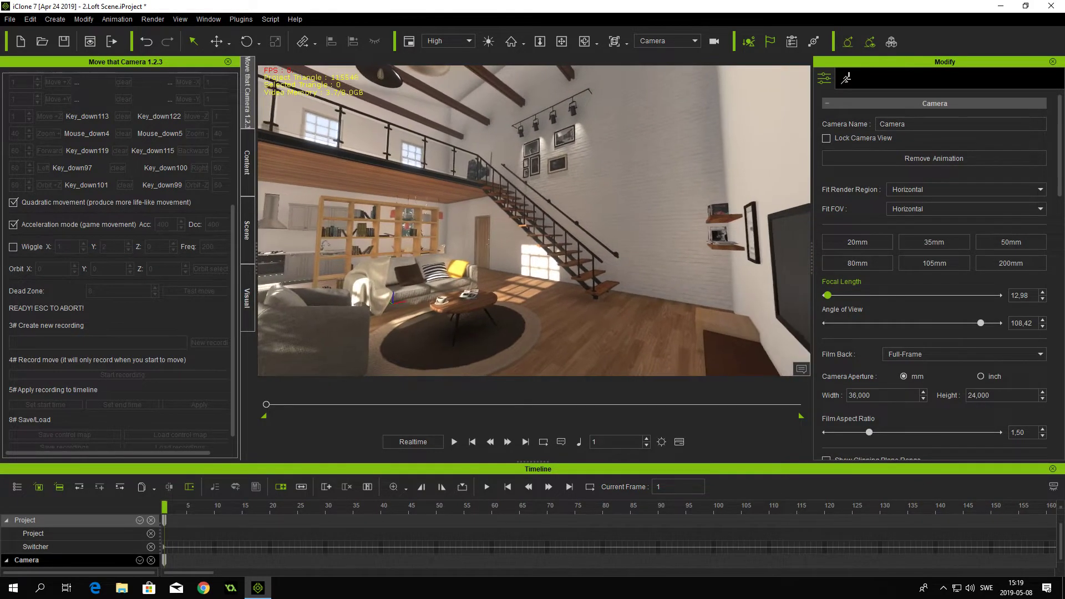
key("a")
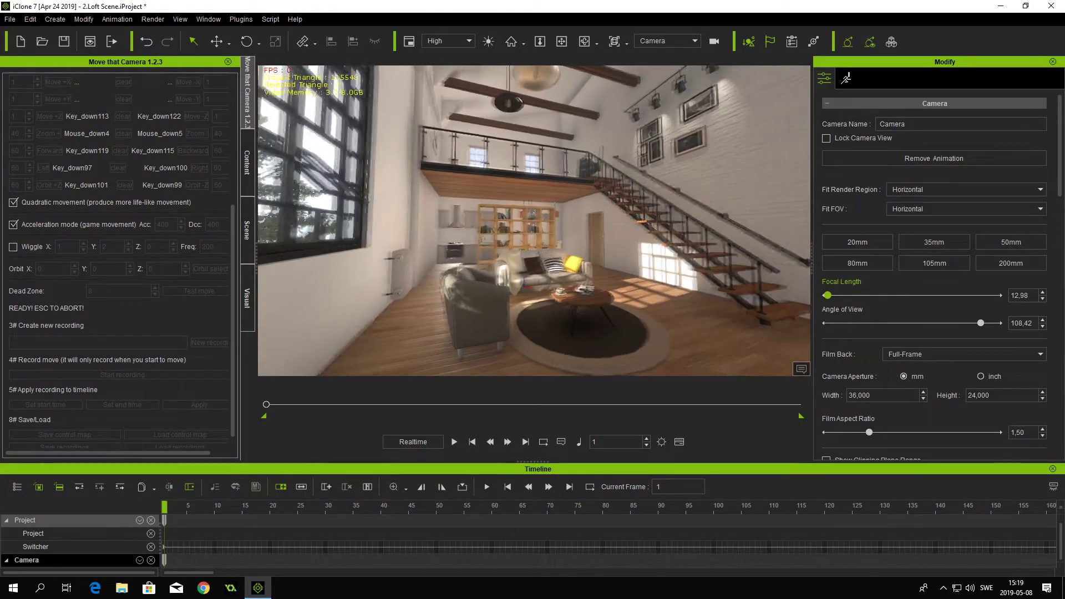
key("s")
key("w")
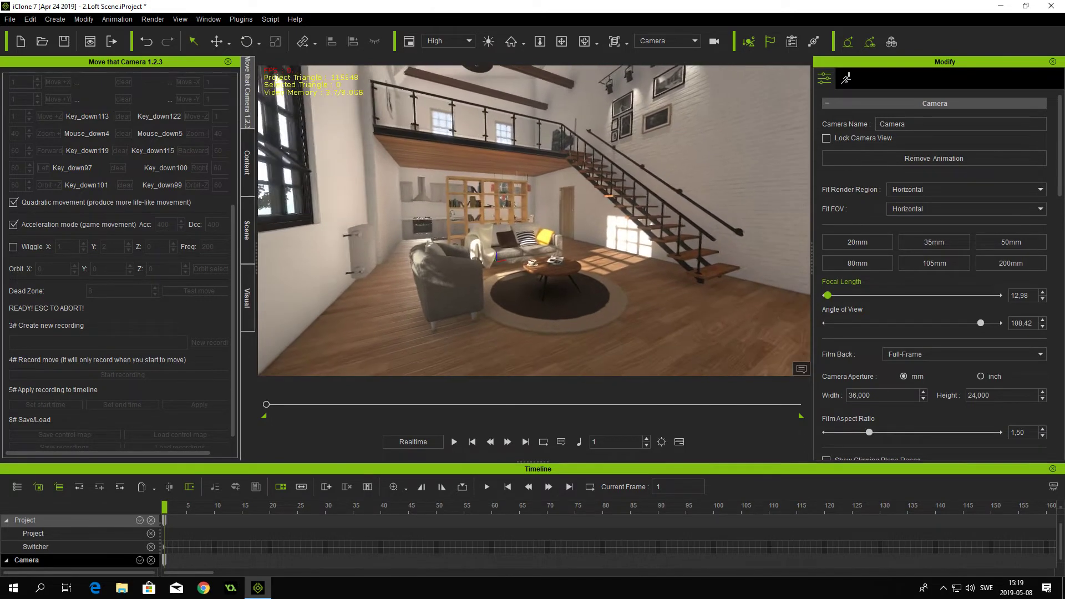
key("w")
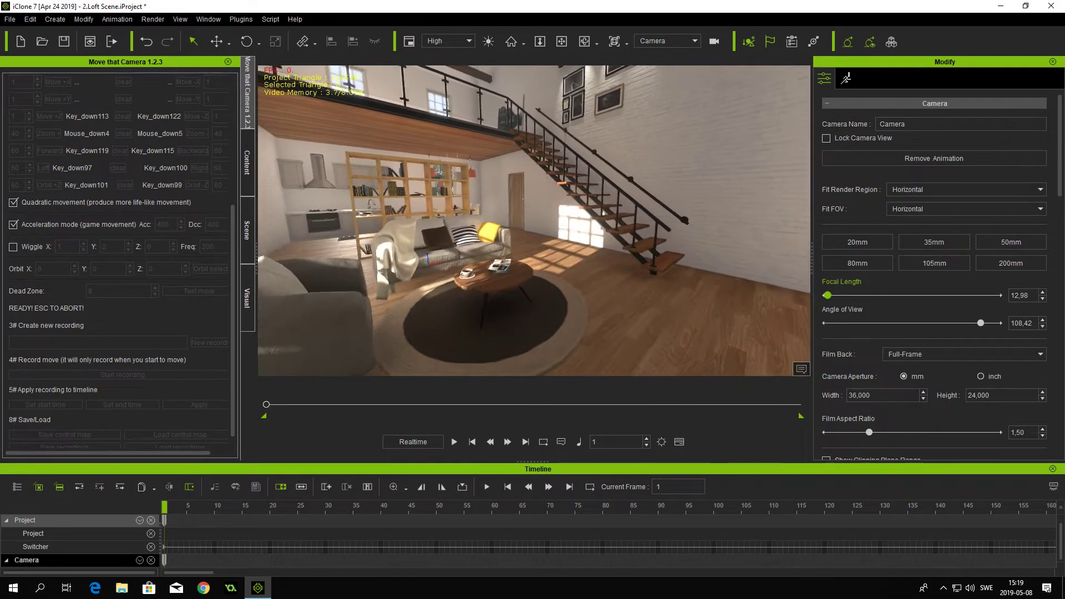
key("w")
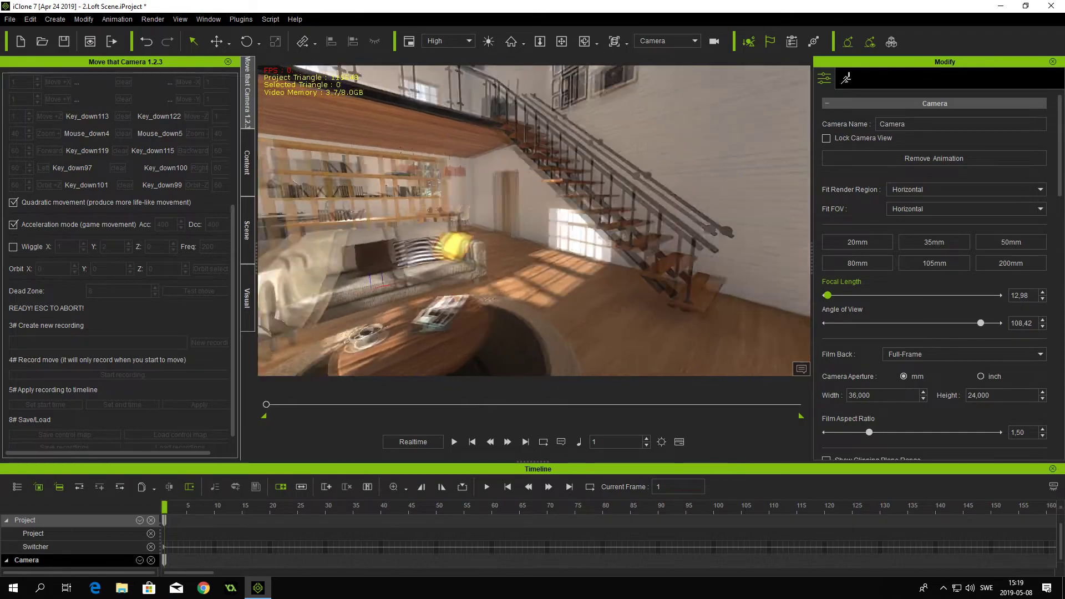
key("w")
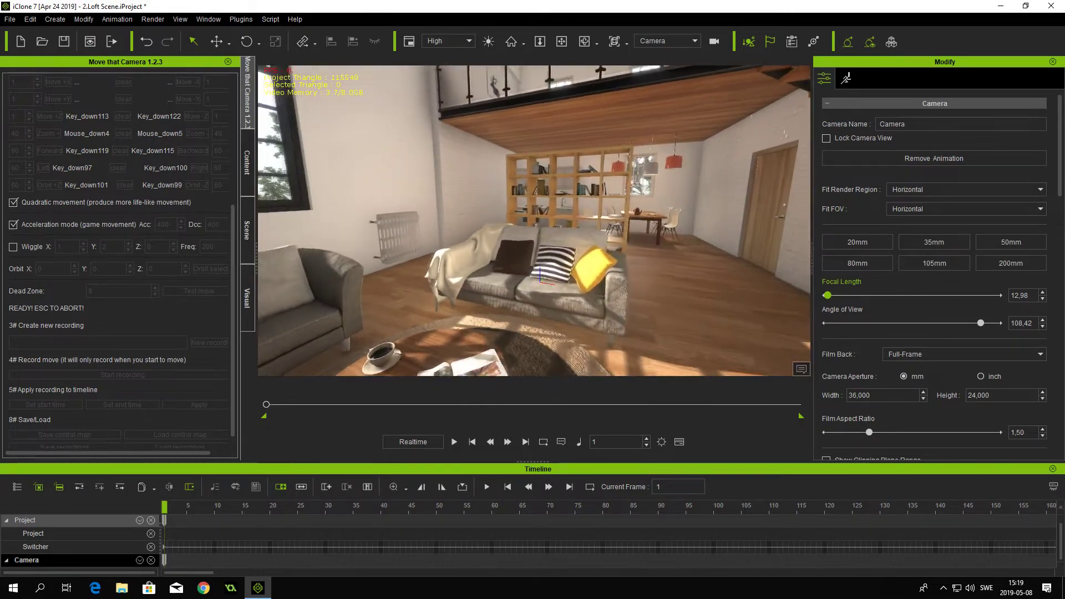
key("w")
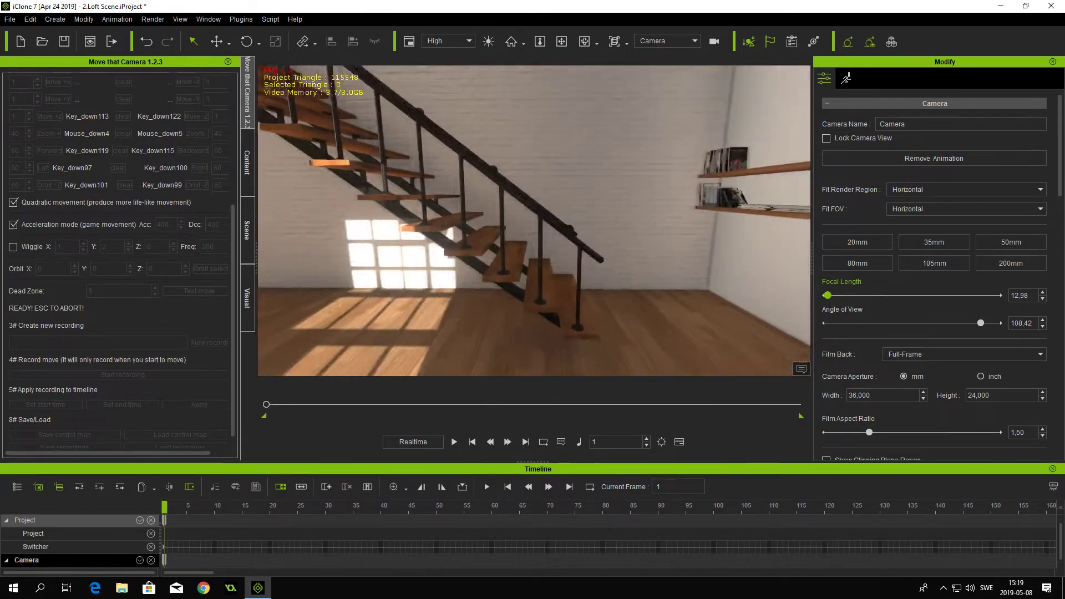
key("w")
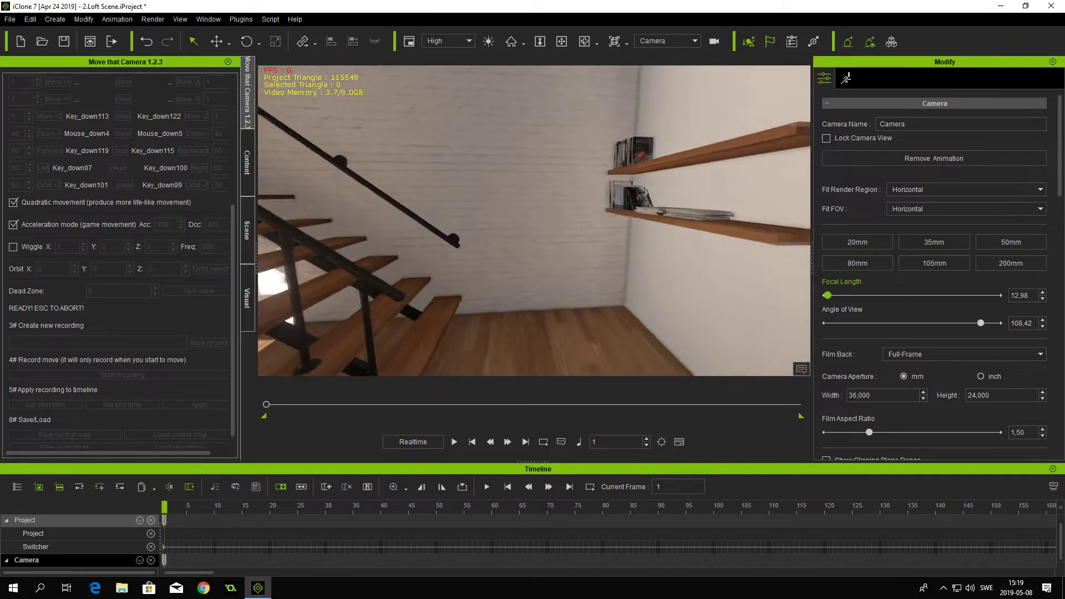
Fly the camera around the staircase to a view of the sofa and coffee table, and end the test move.
key("w")
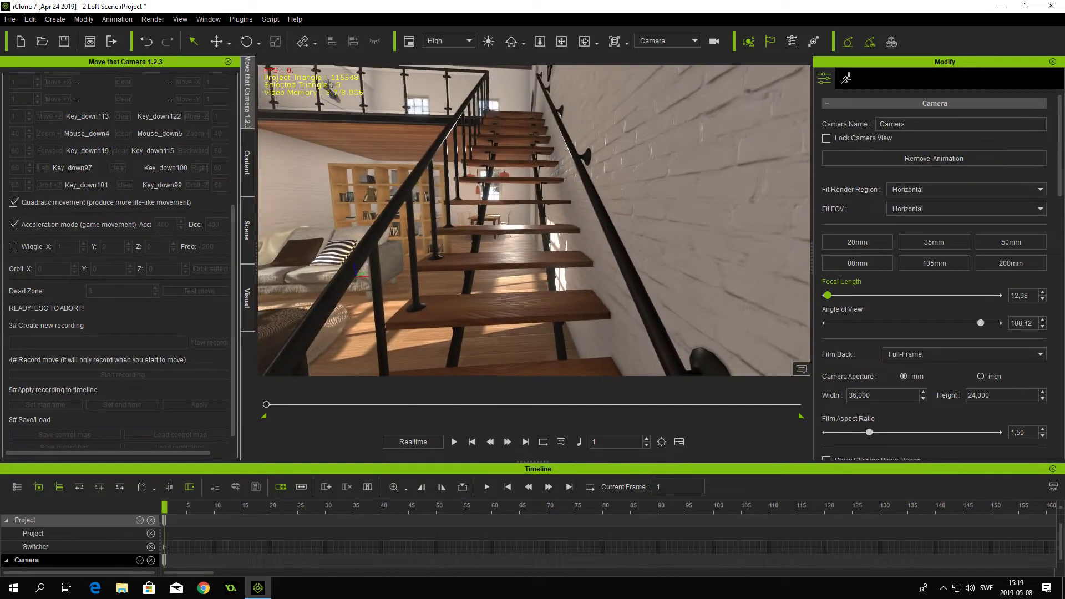
key("c")
key("w")
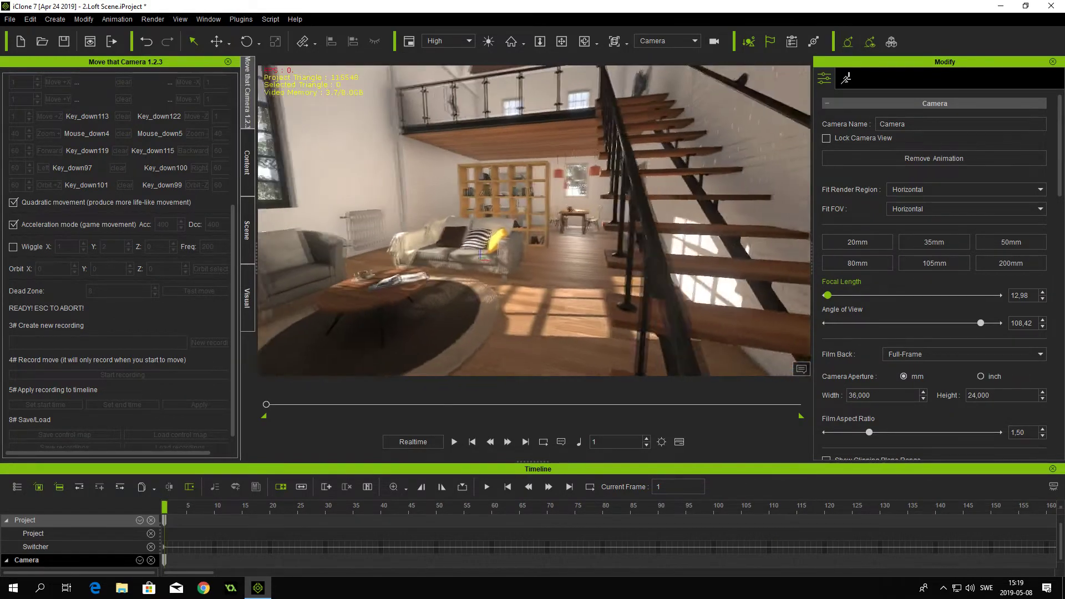
key("a")
key("c")
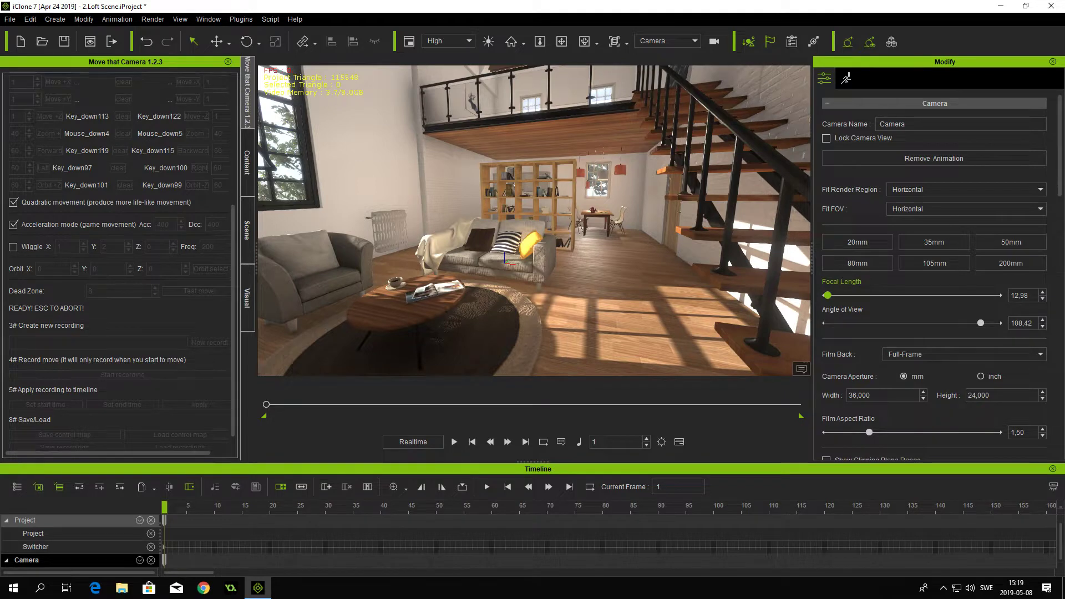
key("Escape")
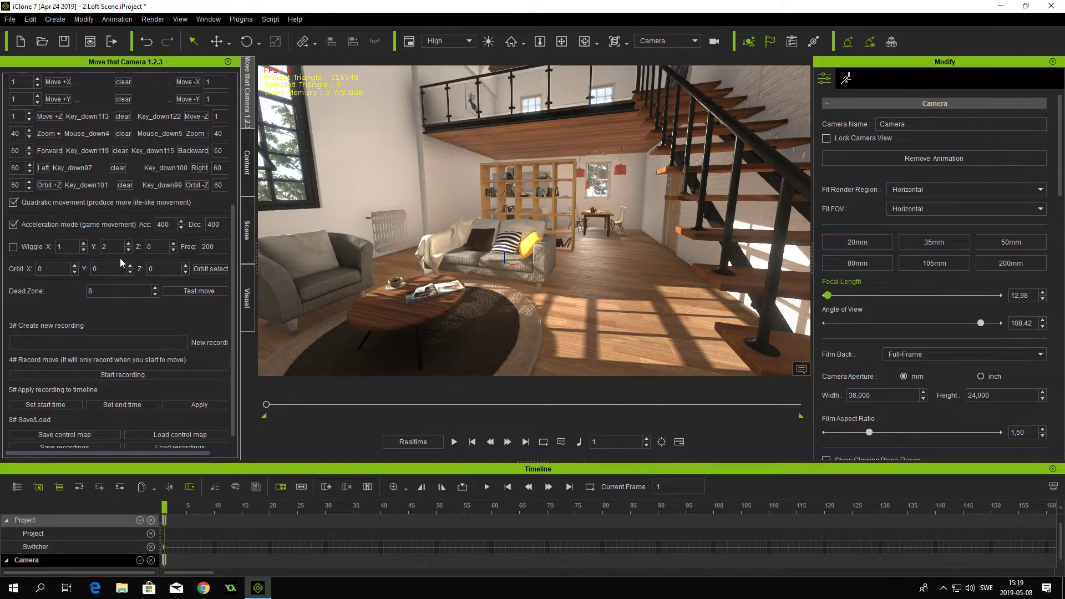
left_click_drag(232, 249, 234, 159)
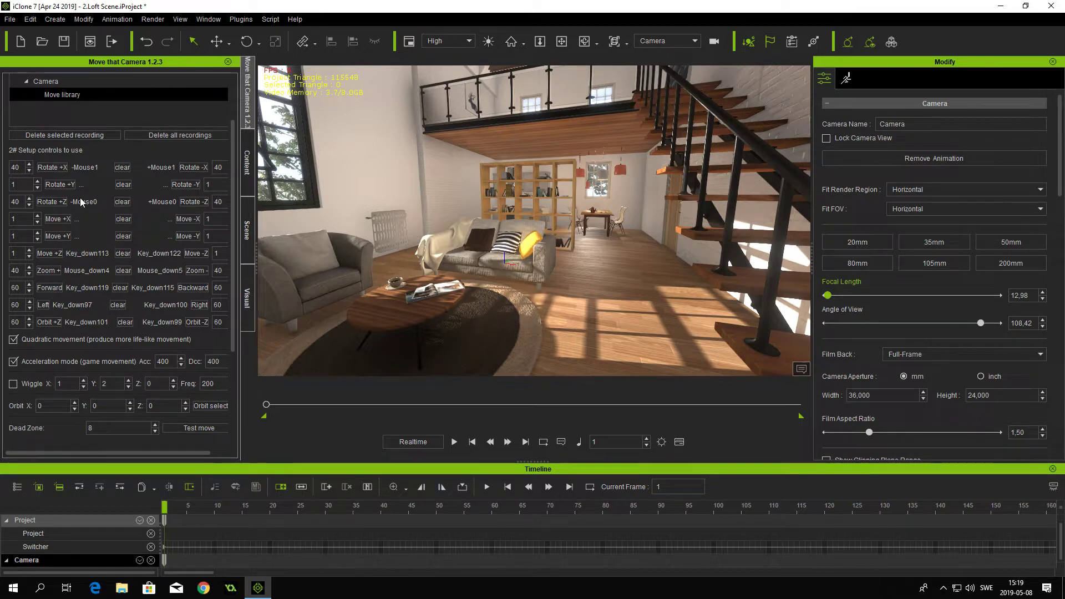
left_click(49, 169)
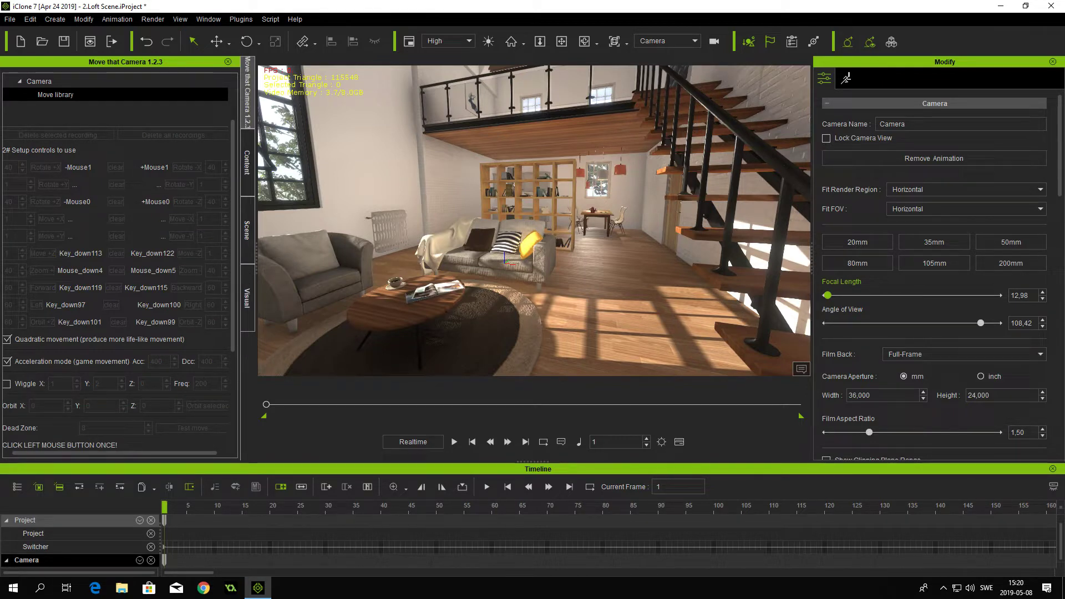
left_click(532, 299)
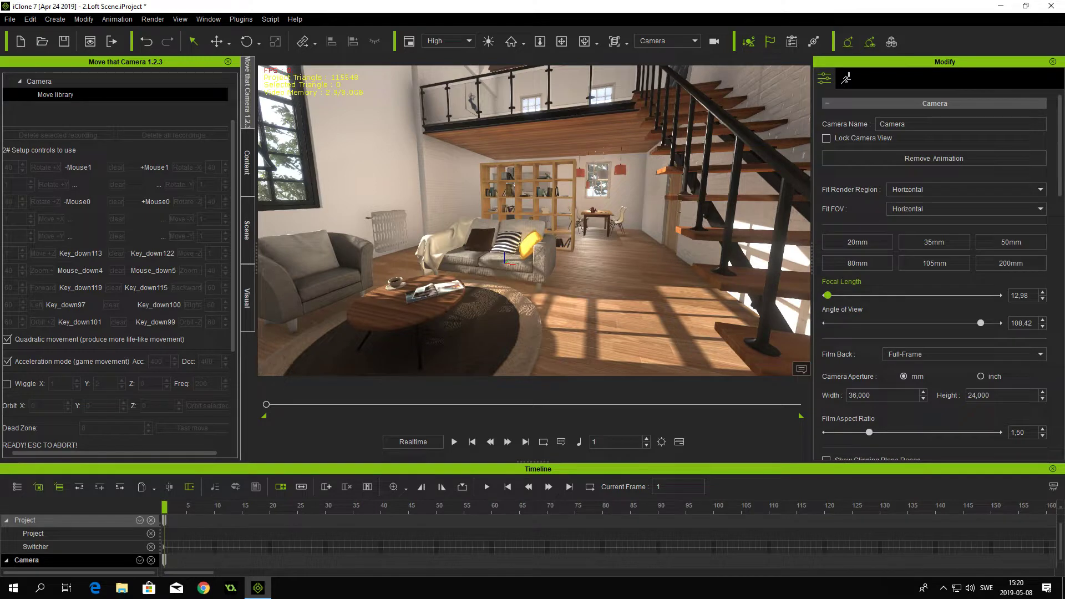
key("Escape")
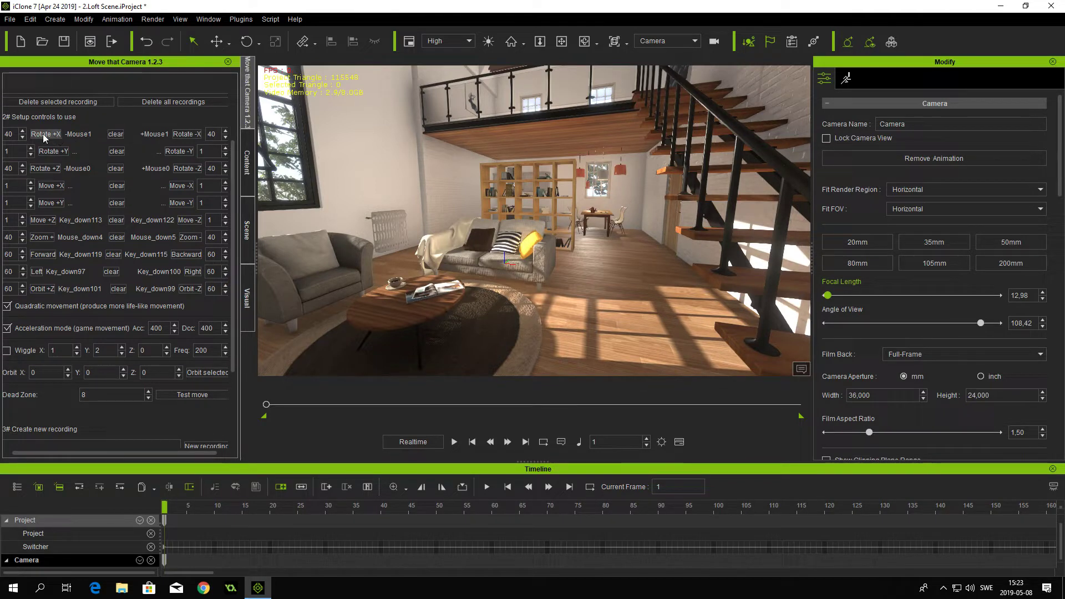
Map the Rotate +X control to the joystick axis +Joy_axis0_0 and try out a test move.
left_click(42, 135)
left_click(45, 134)
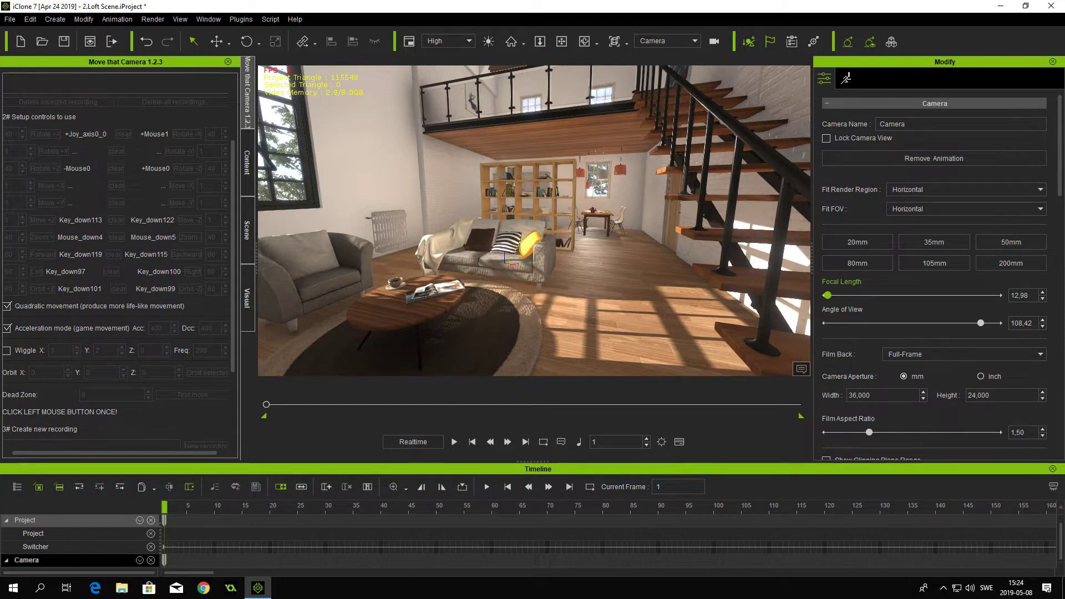
left_click(45, 134)
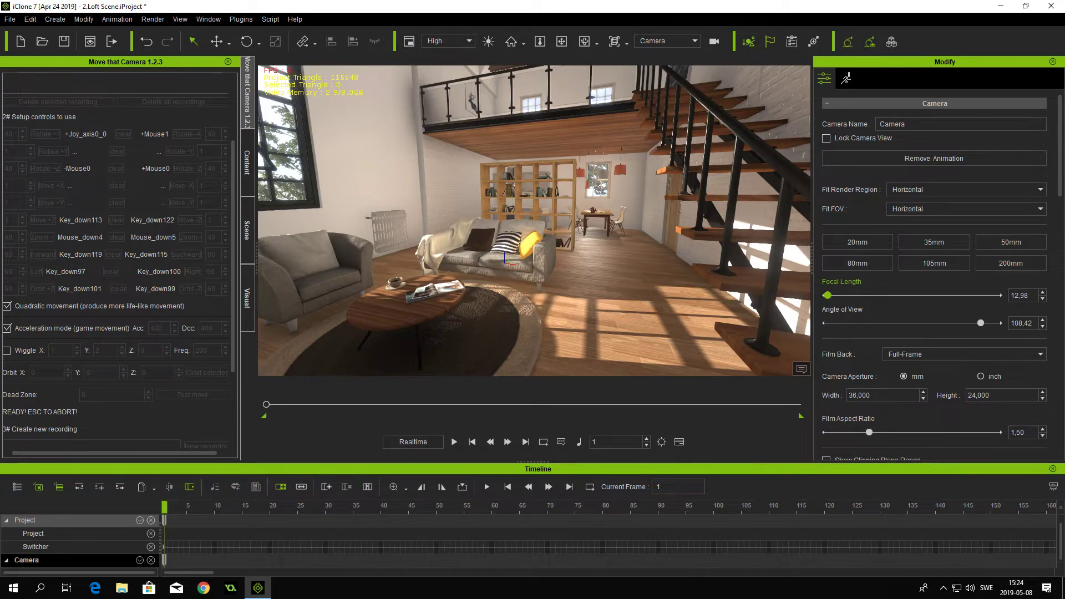
key("Escape")
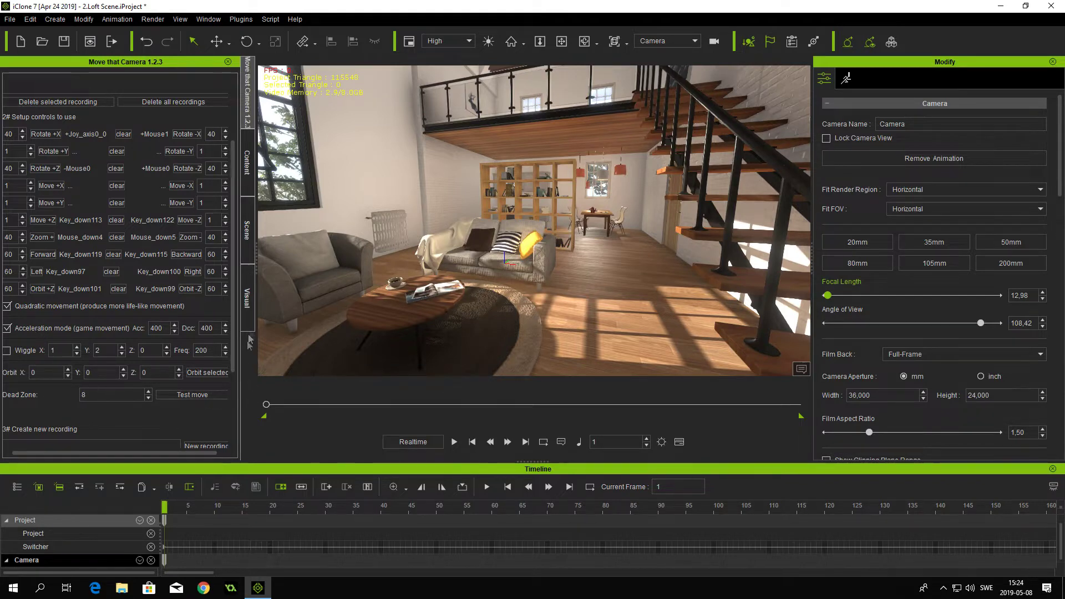
Widen the Move that Camera panel and enable the Wiggle option.
left_click_drag(257, 260, 290, 260)
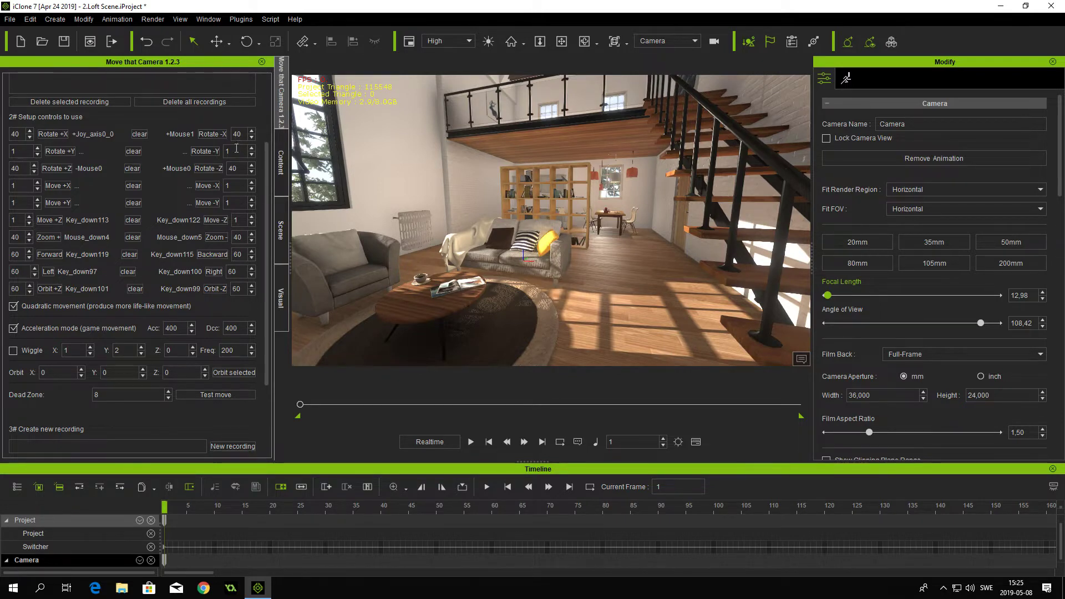
scroll(268, 302, "down", 3)
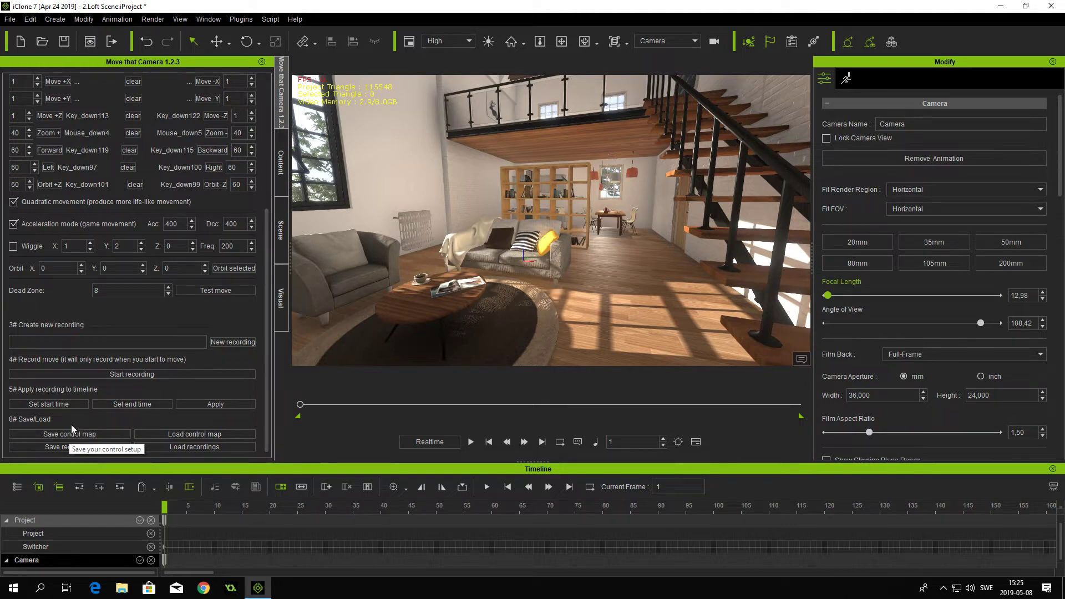
left_click(13, 246)
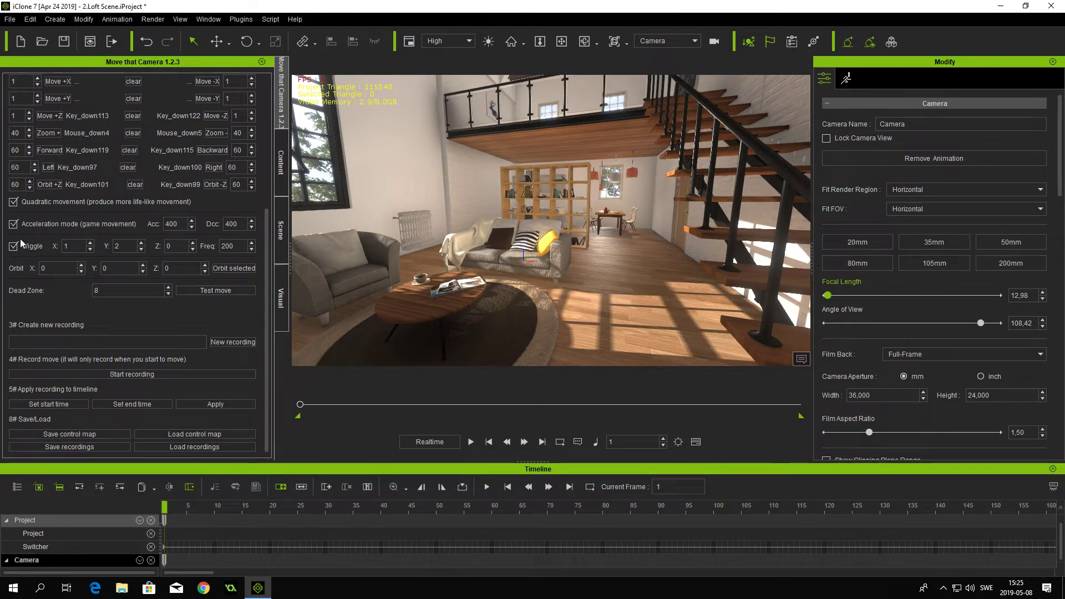
Map the Rotate +X control to -Mouse1 and run a test move with Wiggle enabled.
left_click_drag(266, 230, 267, 166)
left_click(52, 131)
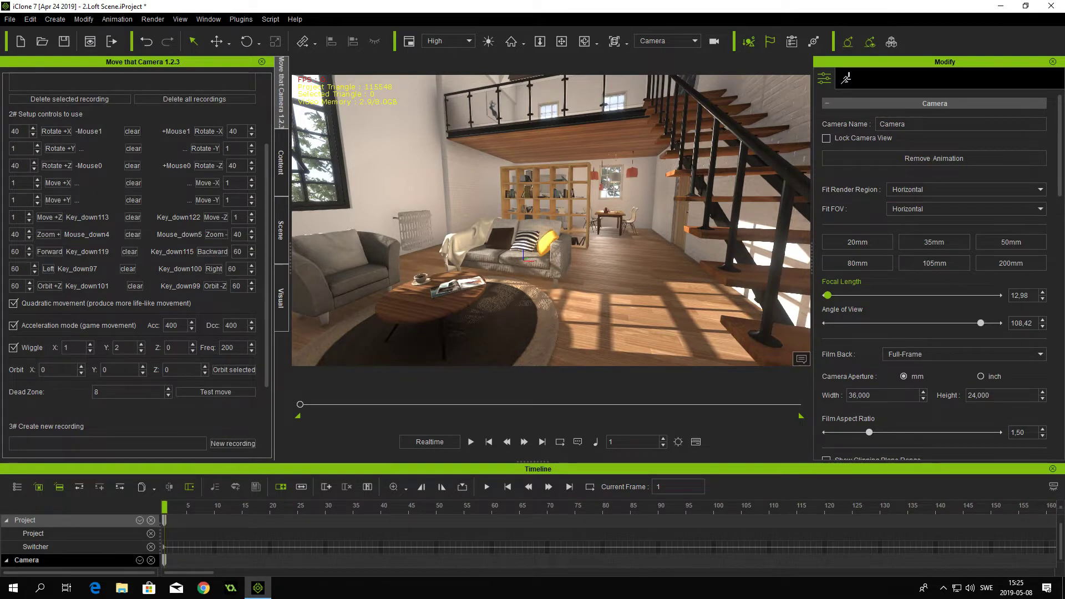
scroll(266, 317, "down", 1)
left_click(218, 357)
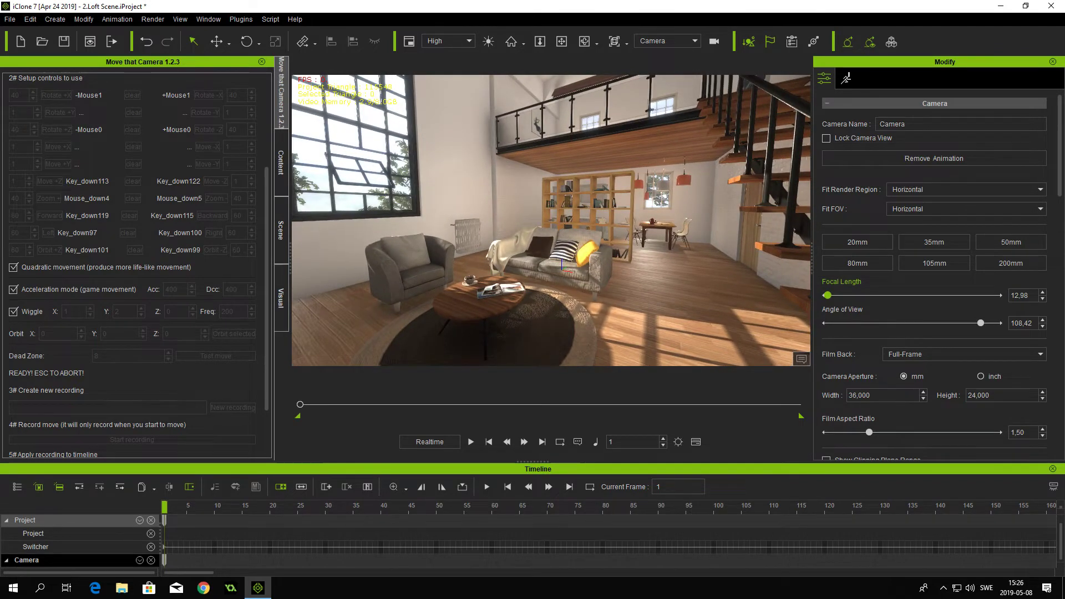
key("Escape")
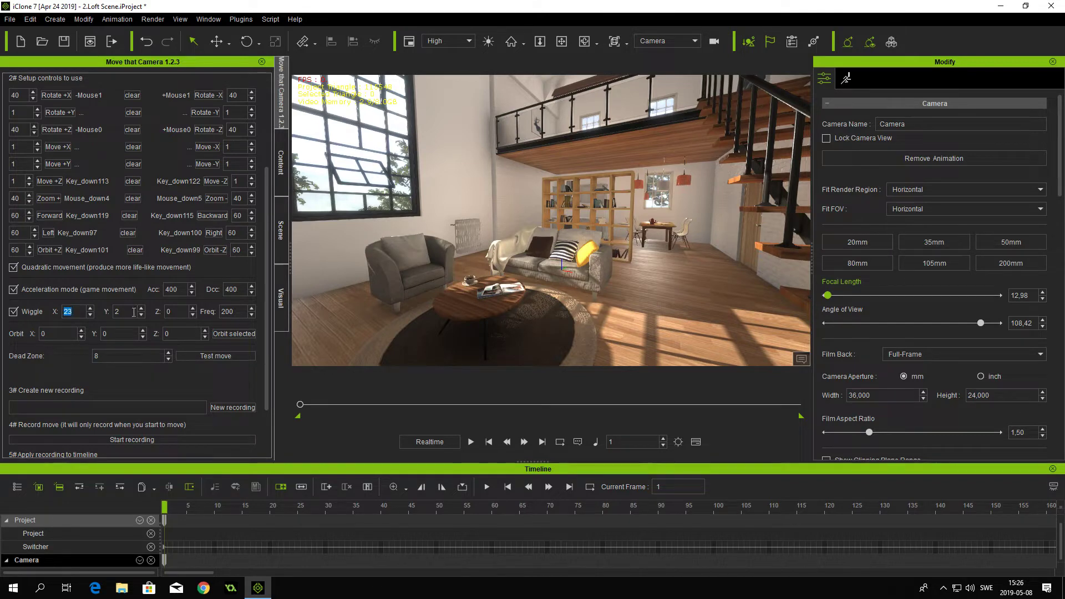
Increase the Wiggle amounts on X, Y and Z and start another test move in the viewport.
type("20")
key("Return")
scroll(80, 312, "up", 12)
left_click(174, 312)
left_click(211, 357)
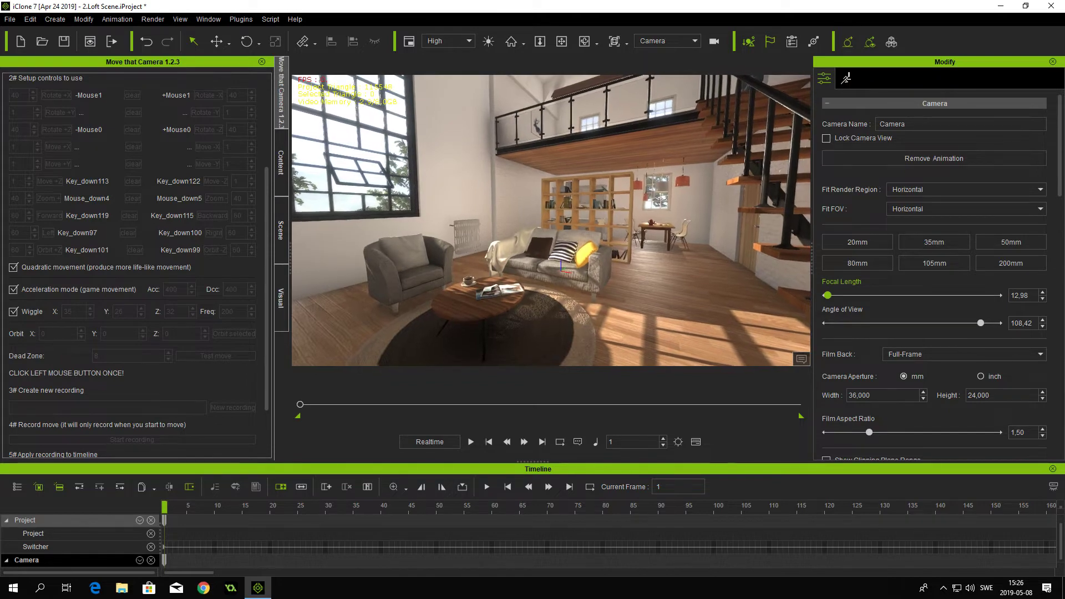
left_click(533, 300)
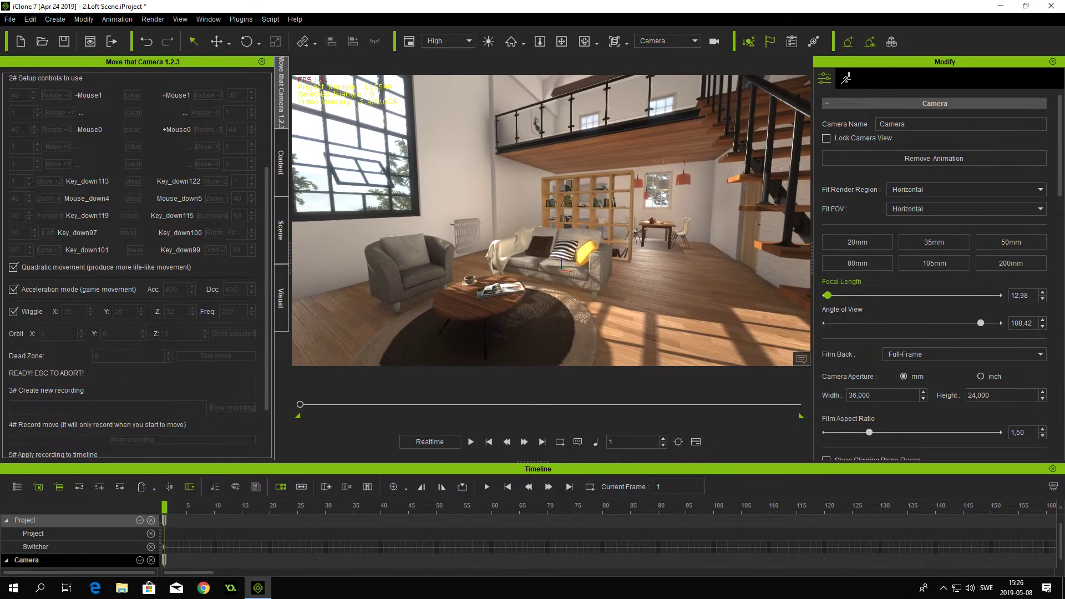
Fly the camera right, forward and left through the loft with Wiggle enabled, and end the test move facing the TV wall.
key("d")
key("w")
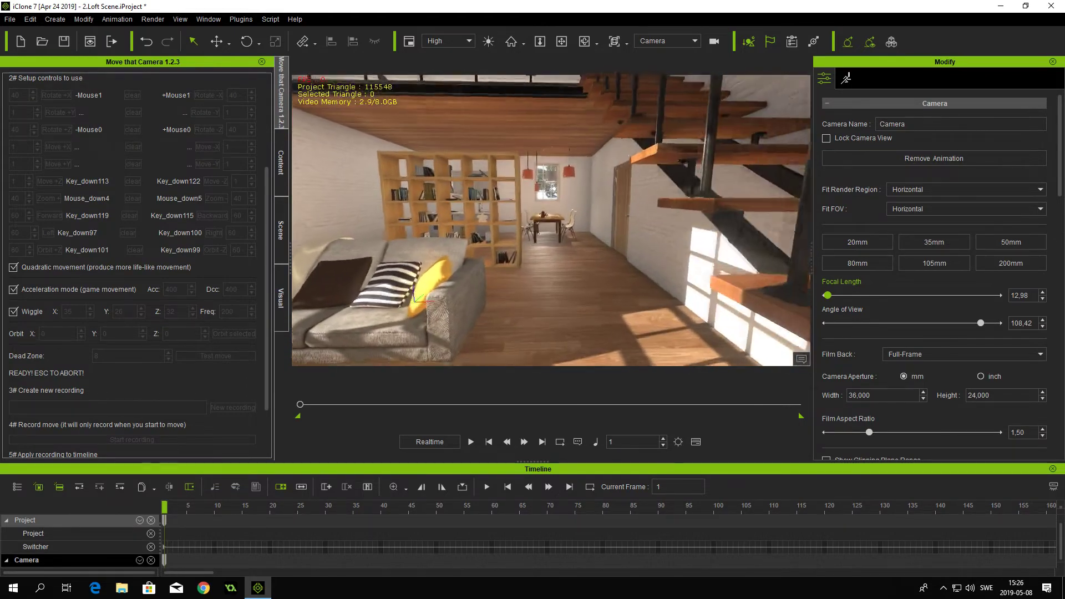
key("w")
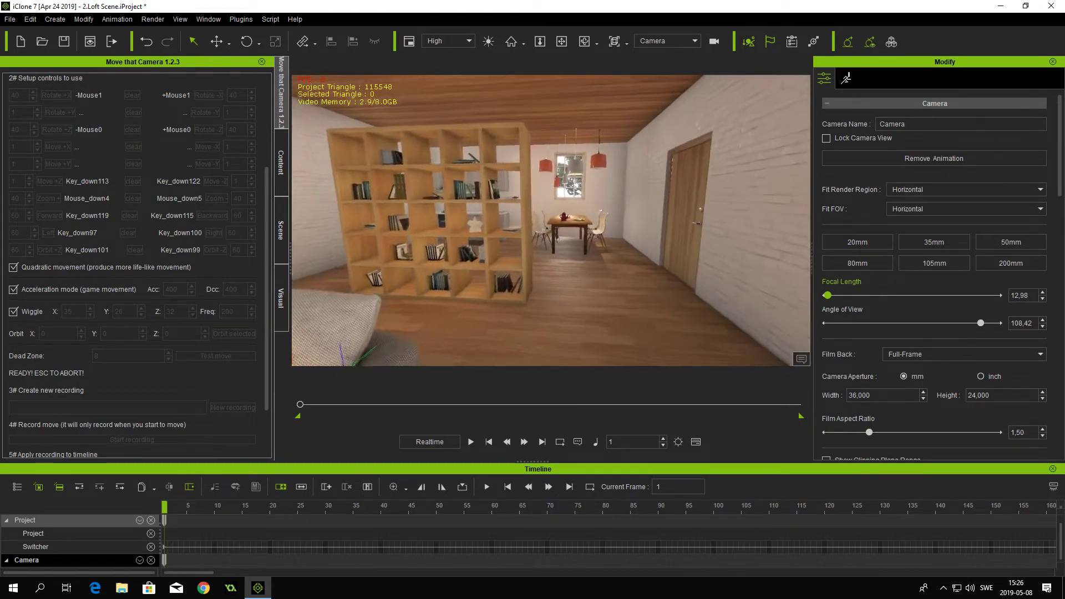
key("a")
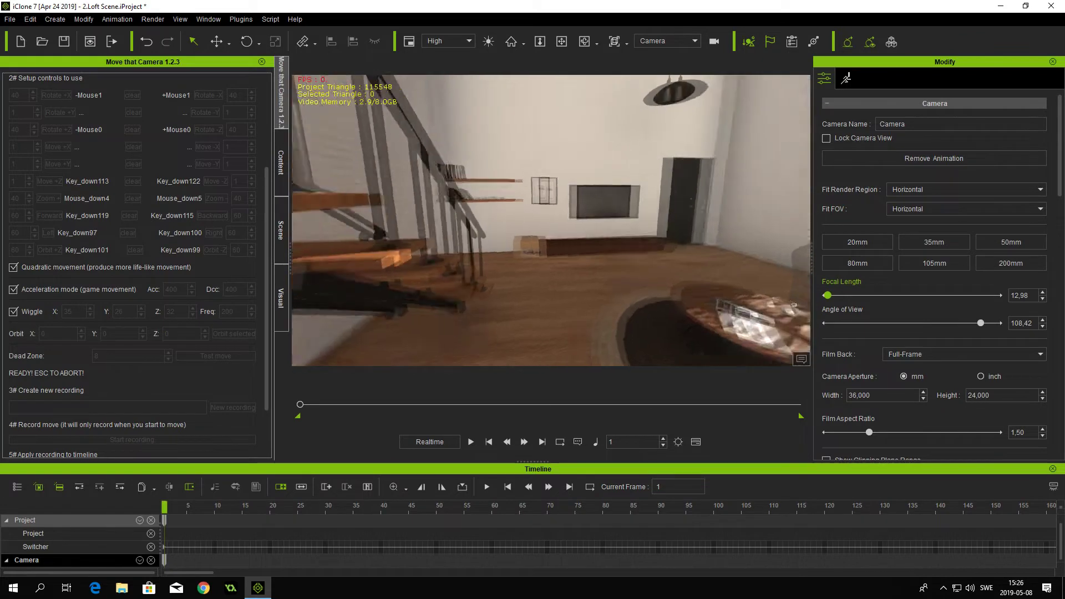
key("a")
key("d")
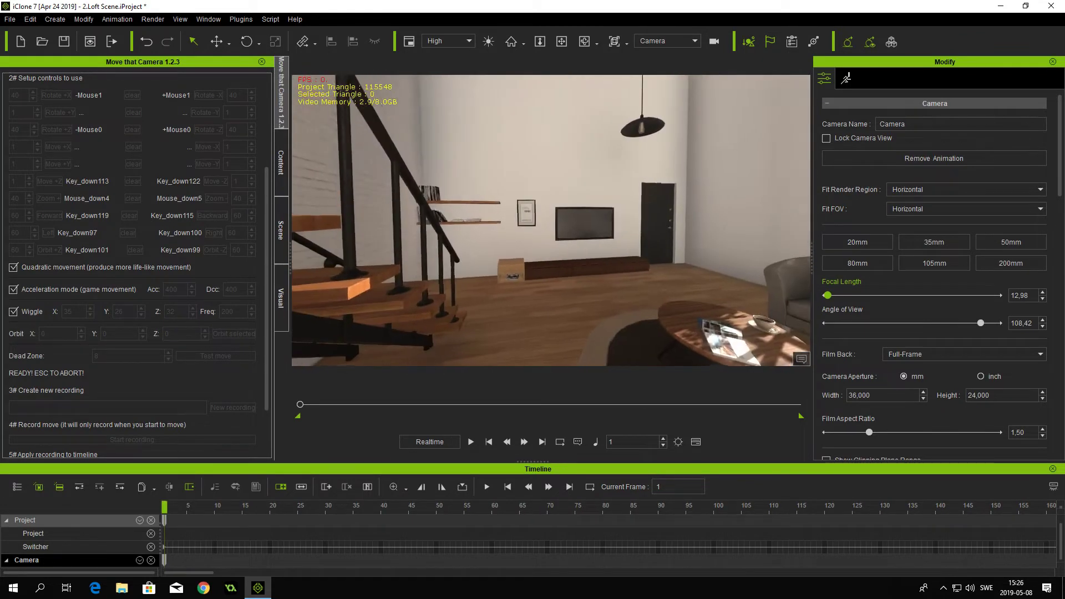
key("d")
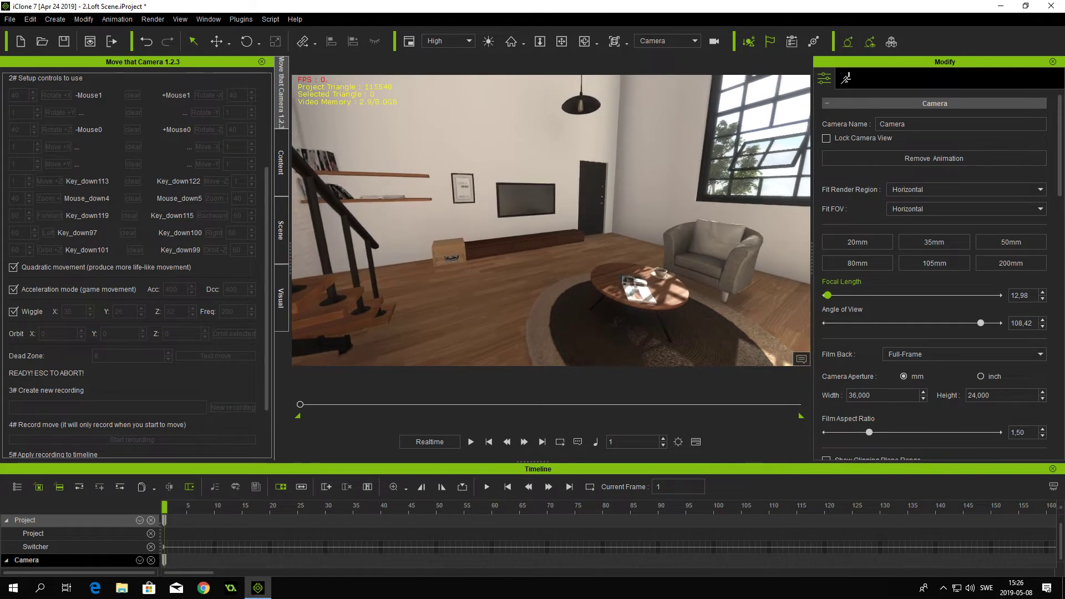
key("w")
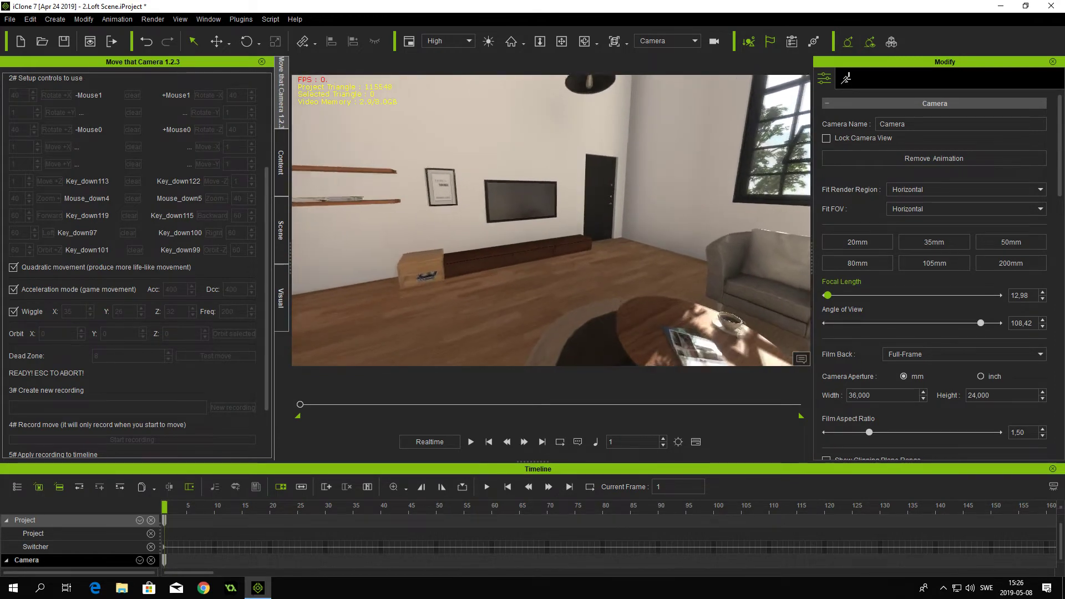
key("Escape")
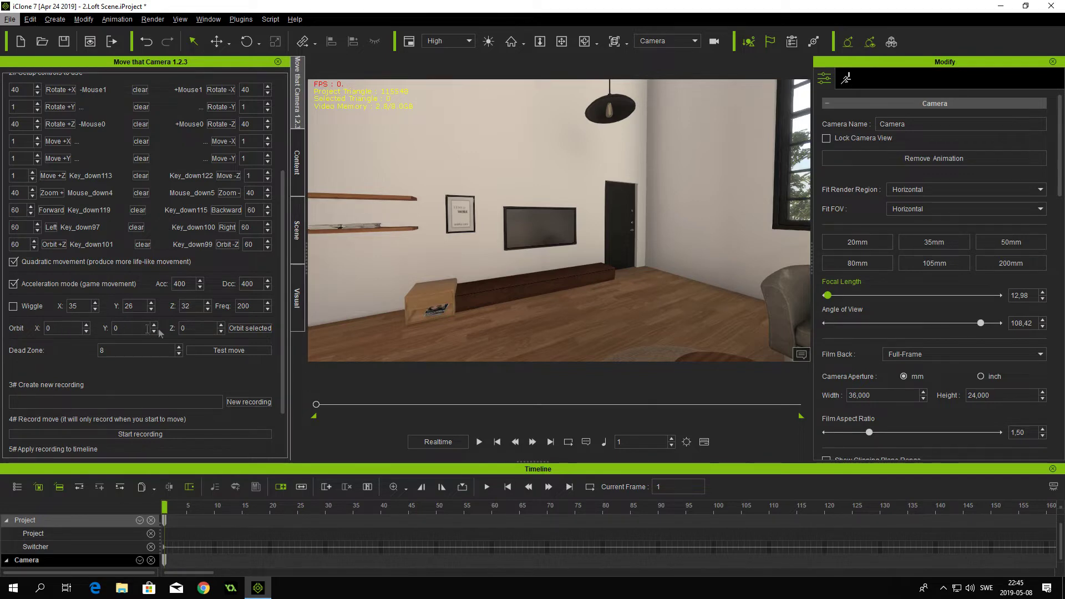
Run a test move with Wiggle off, bringing the camera round to frame the coffee table, armchair and sofa.
left_click(231, 351)
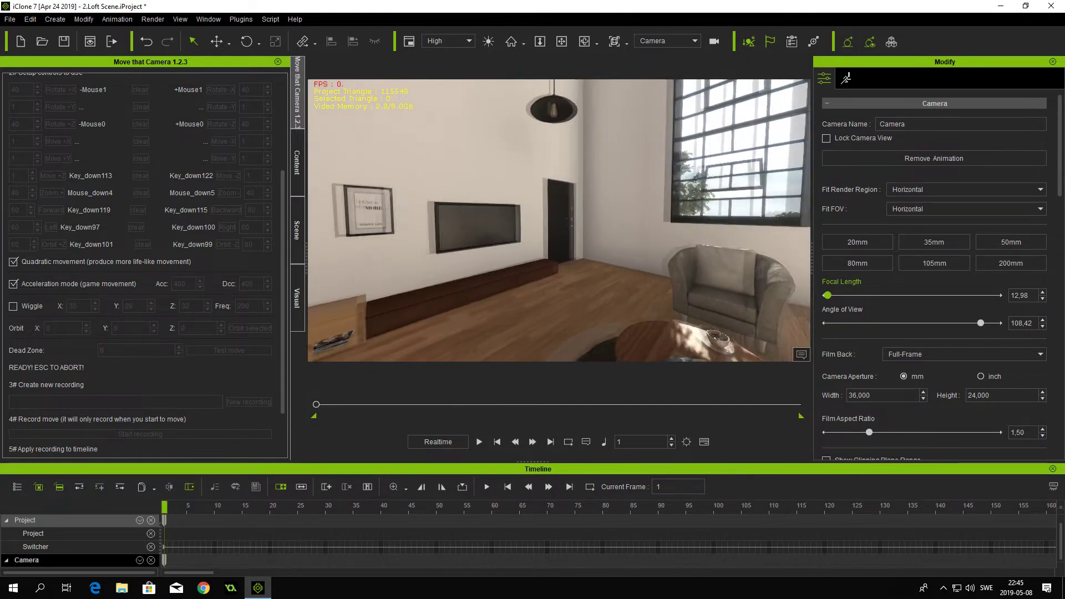
key("a")
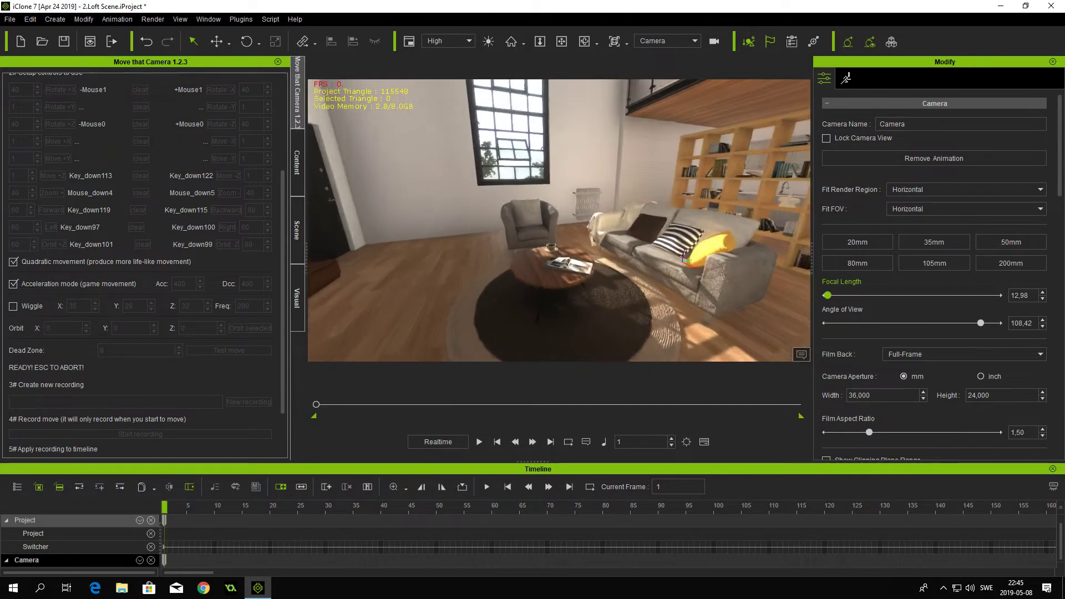
key("a")
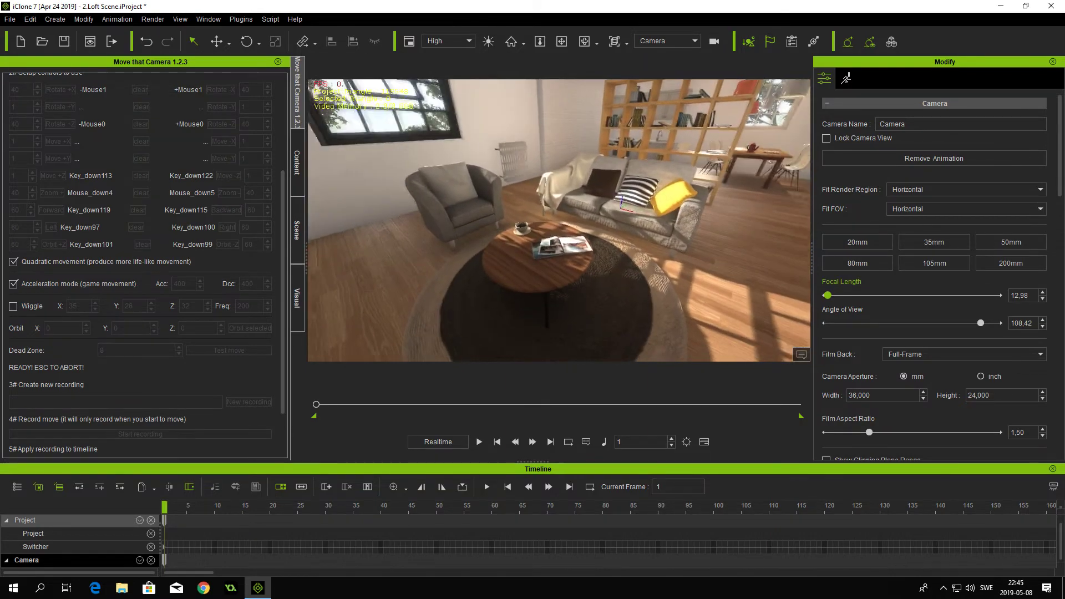
key("Escape")
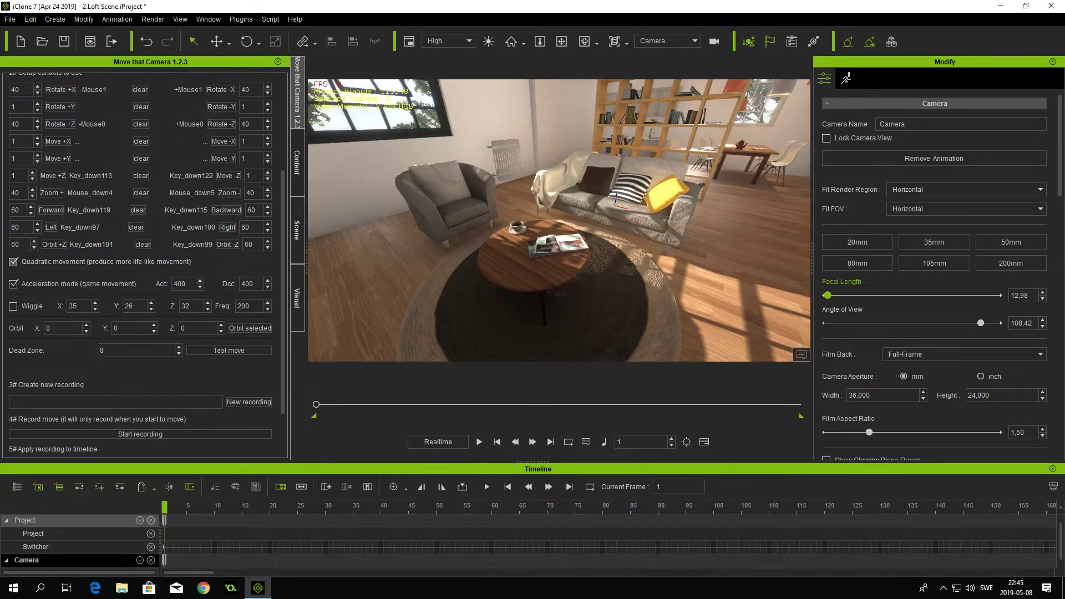
Make the magazine on the coffee table the orbit centre and run a test move orbiting the camera around it in both directions.
left_click(523, 235)
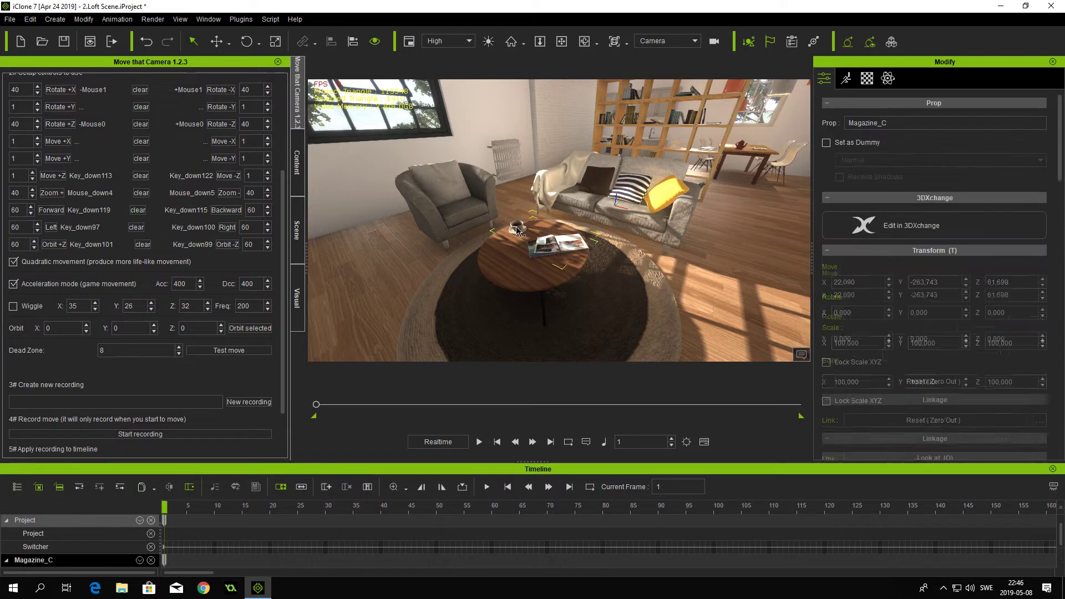
left_click(244, 328)
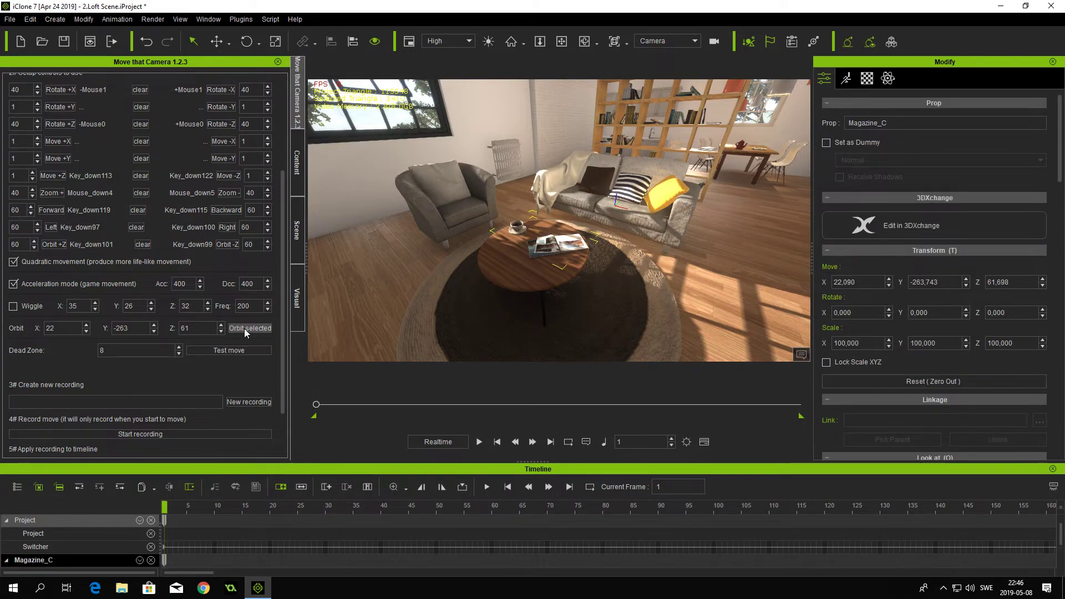
left_click(226, 351)
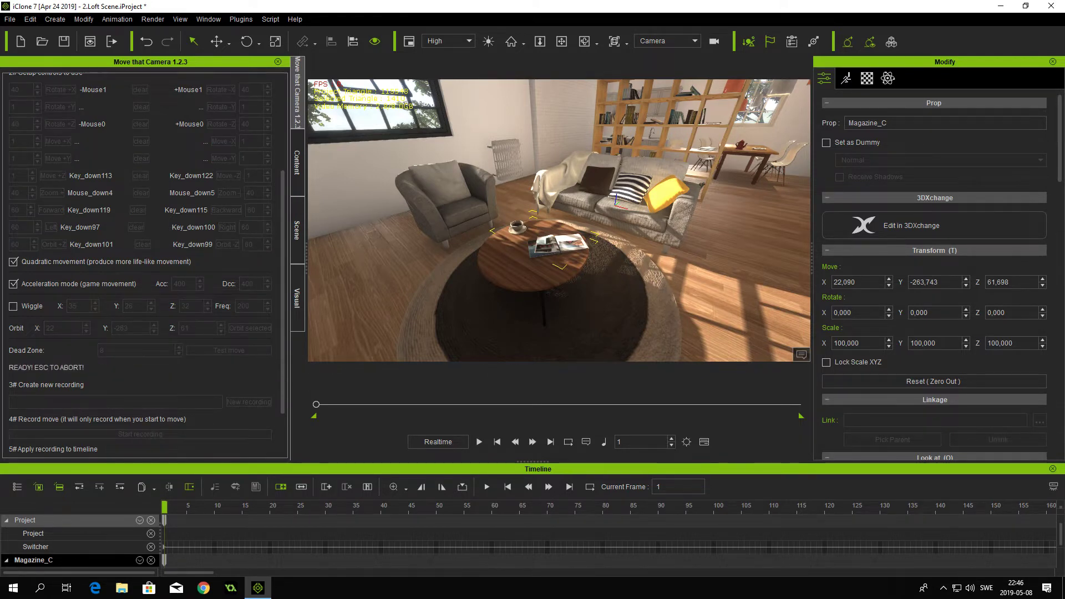
key("w")
key("d")
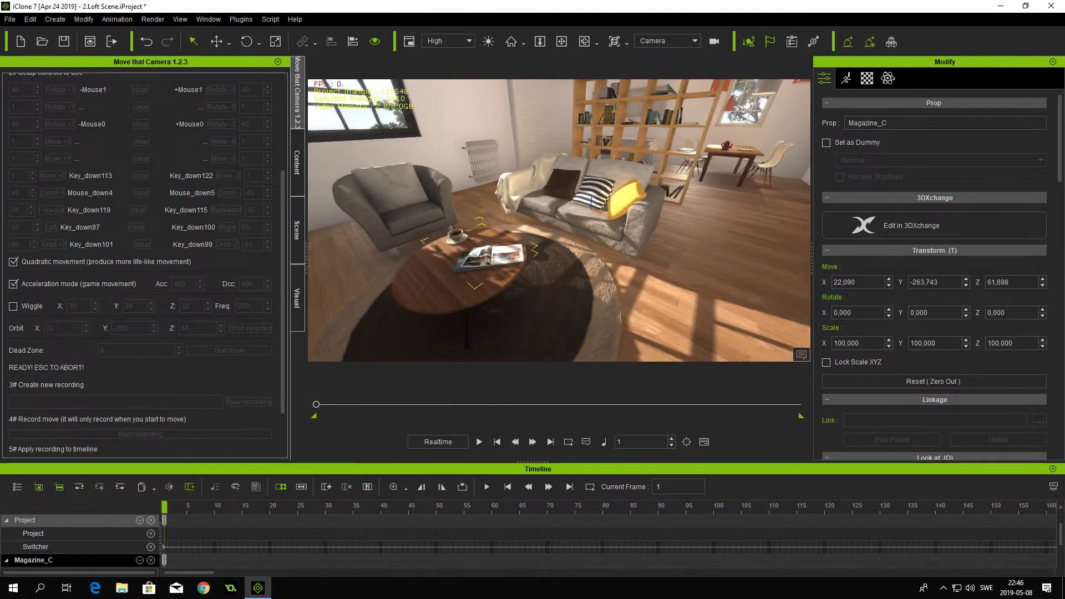
key("d")
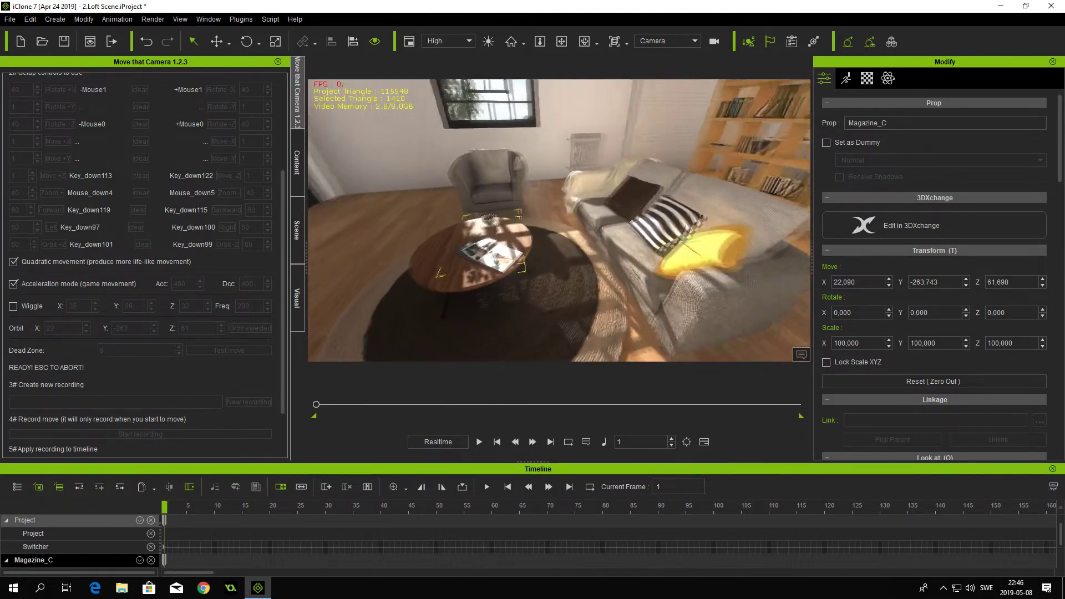
key("e")
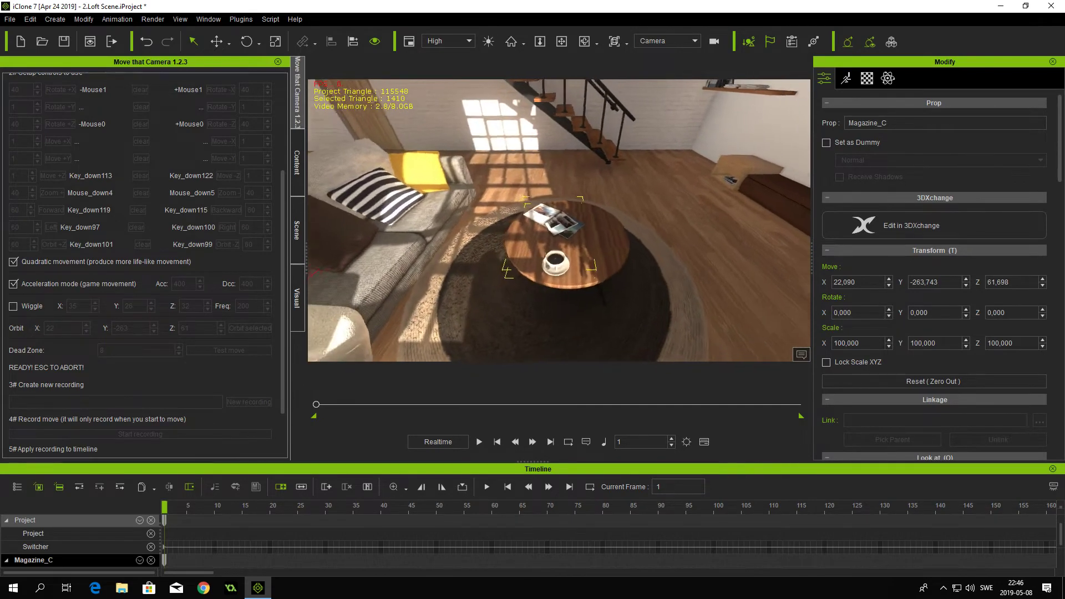
key("c")
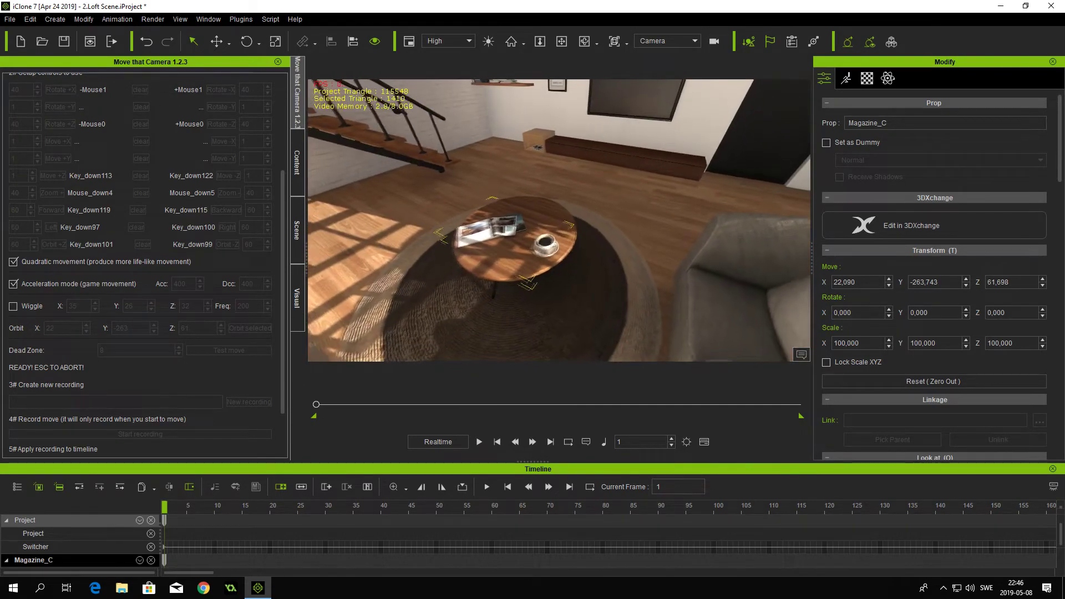
key("c")
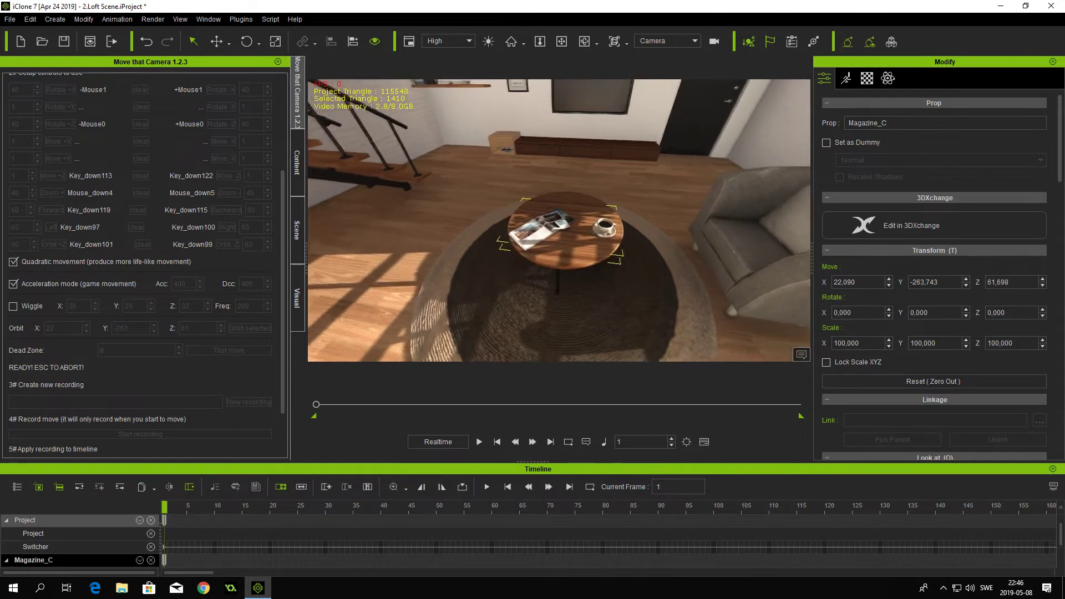
key("e")
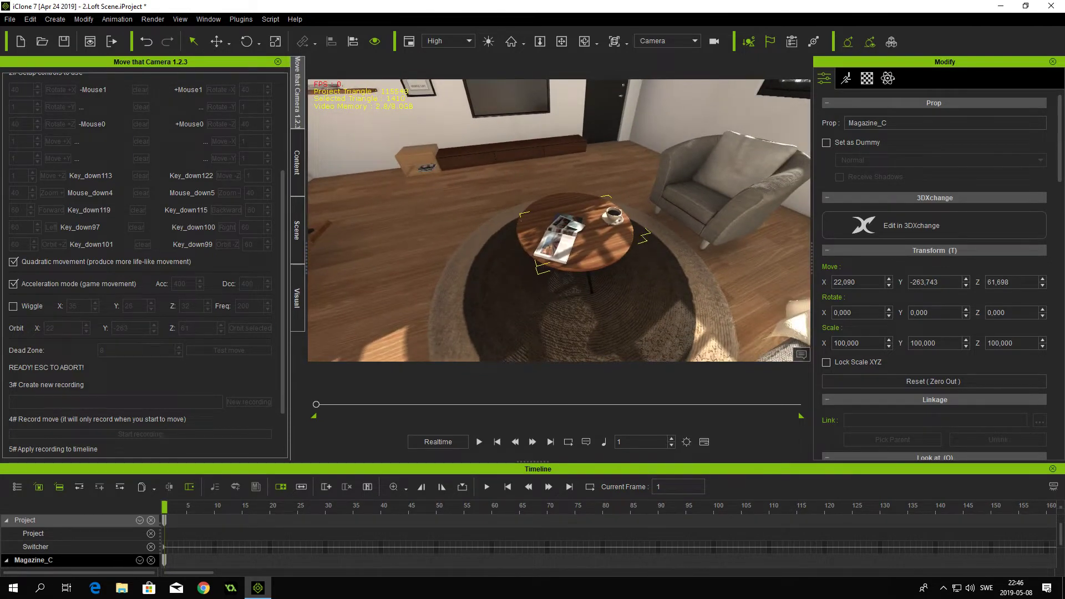
key("Escape")
Widen the scene list's name column, collapse the Scene group, select Camera and return to the Move that Camera controls.
left_click(417, 271)
left_click(296, 230)
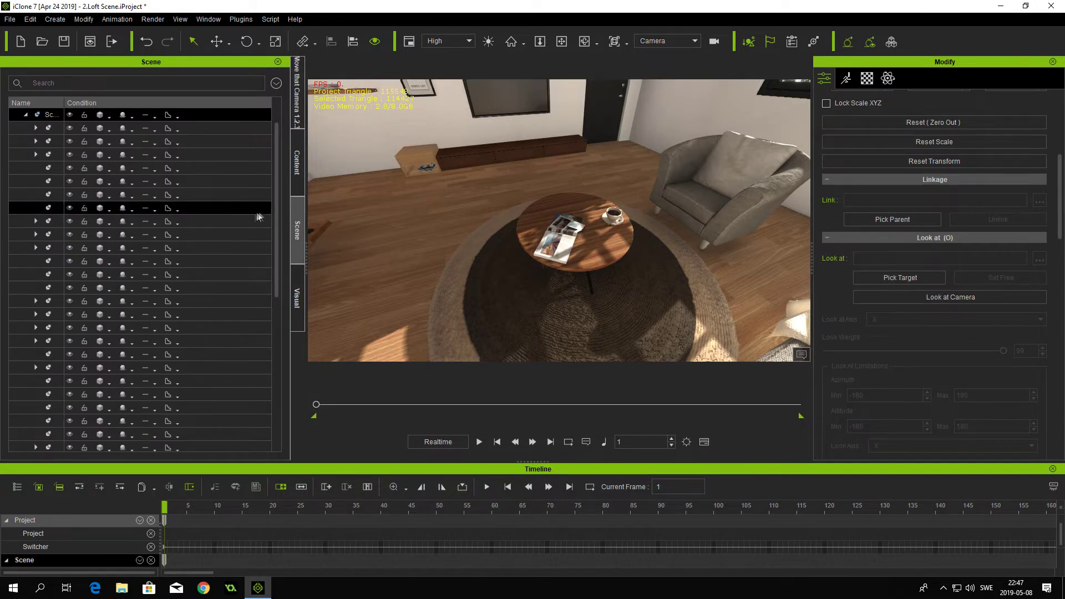
left_click_drag(65, 101, 111, 102)
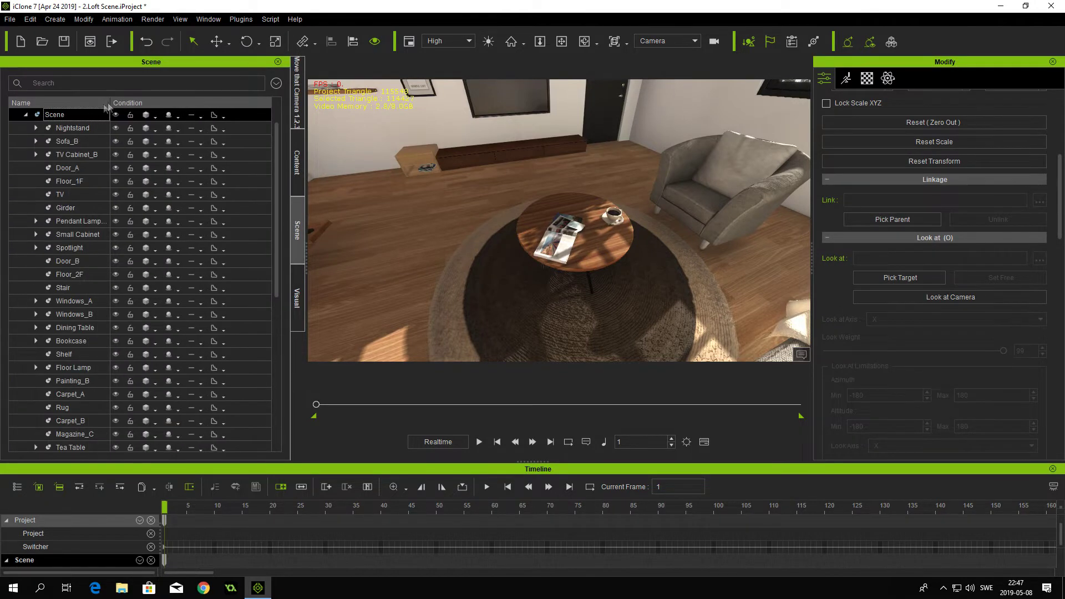
left_click(25, 114)
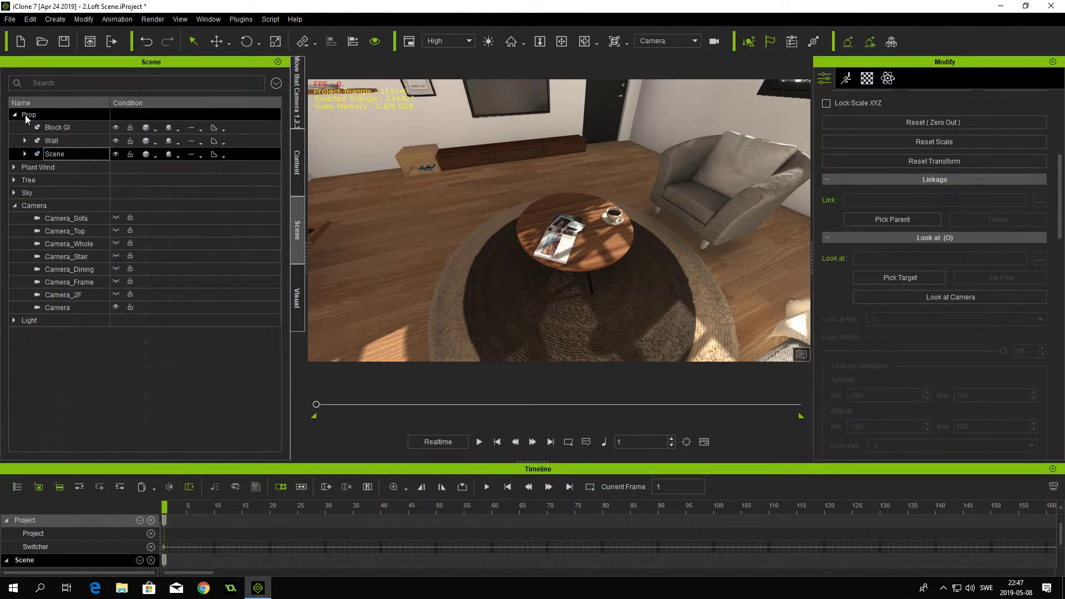
left_click(69, 307)
left_click(297, 121)
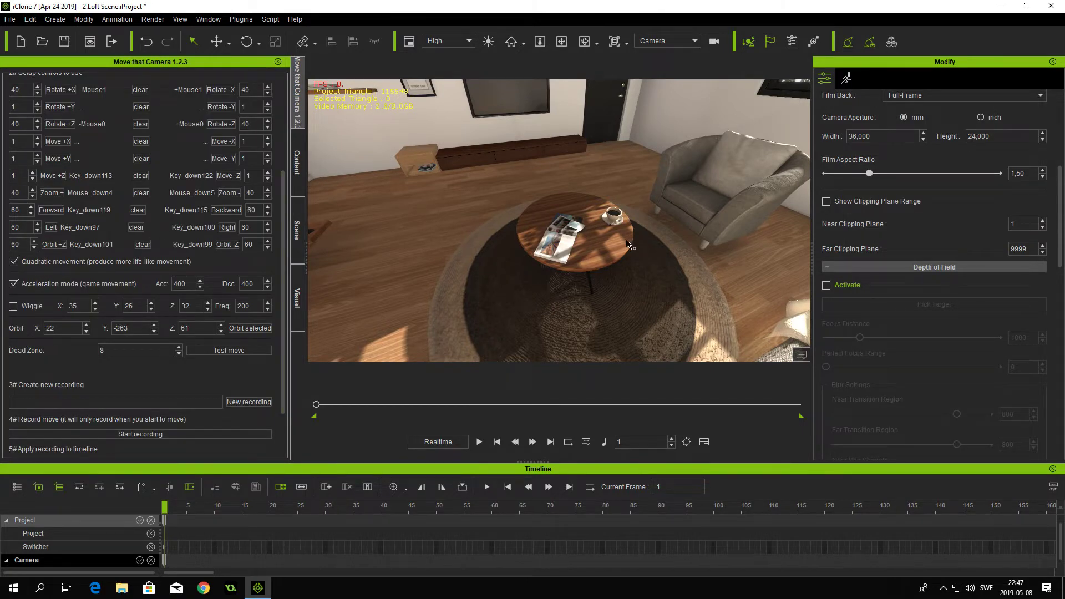
Set the camera's Look at target to the magazine on the coffee table (Magazine_C).
left_click_drag(1059, 224, 1050, 358)
left_click(900, 301)
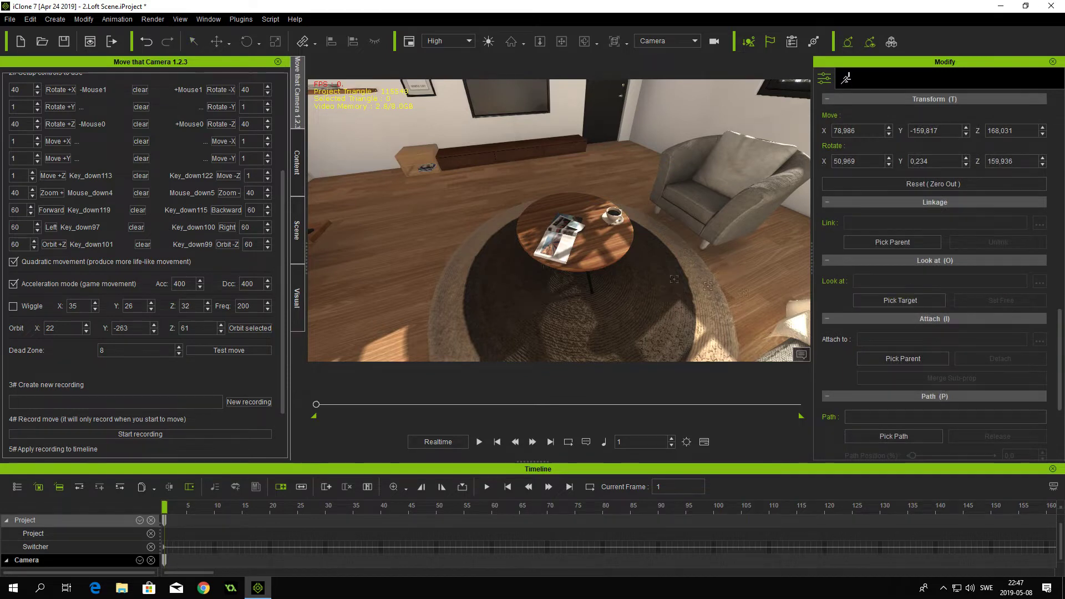
left_click(567, 232)
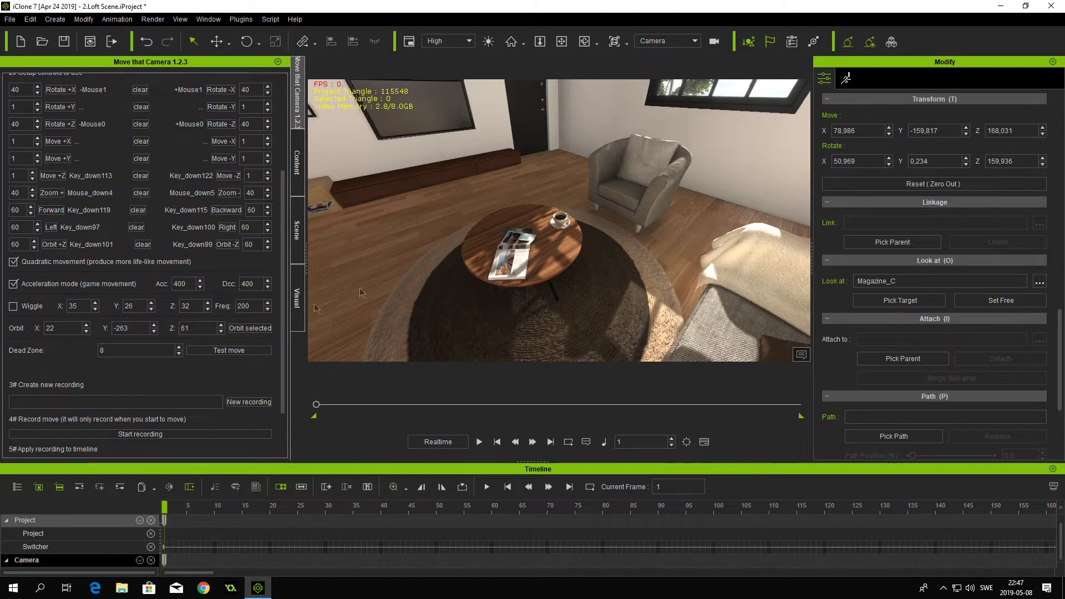
Run a test move to the left around the coffee table with the camera looking at the magazine.
left_click(222, 351)
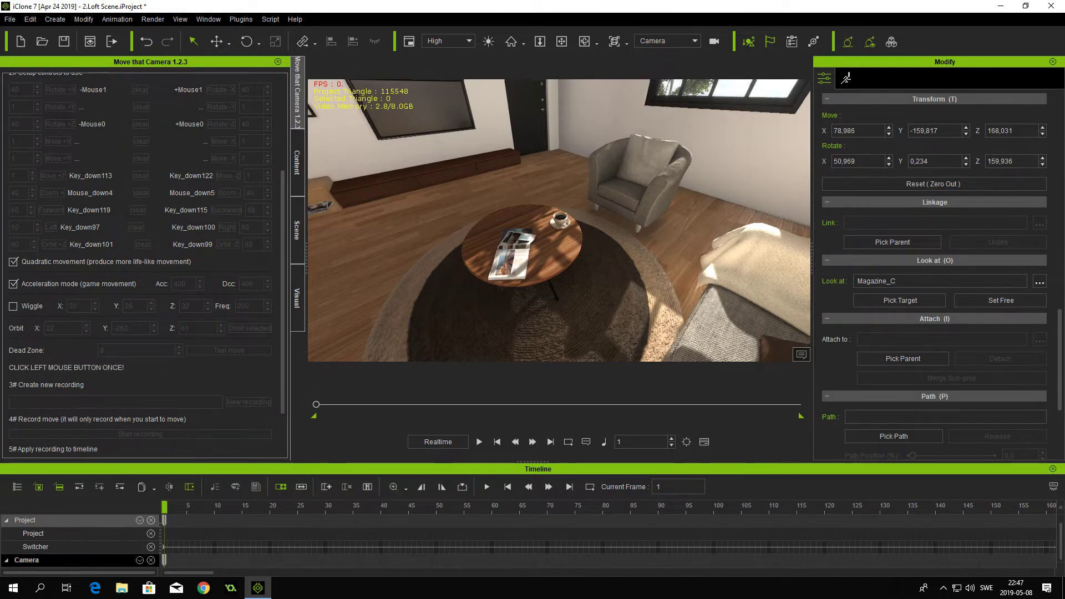
key("a")
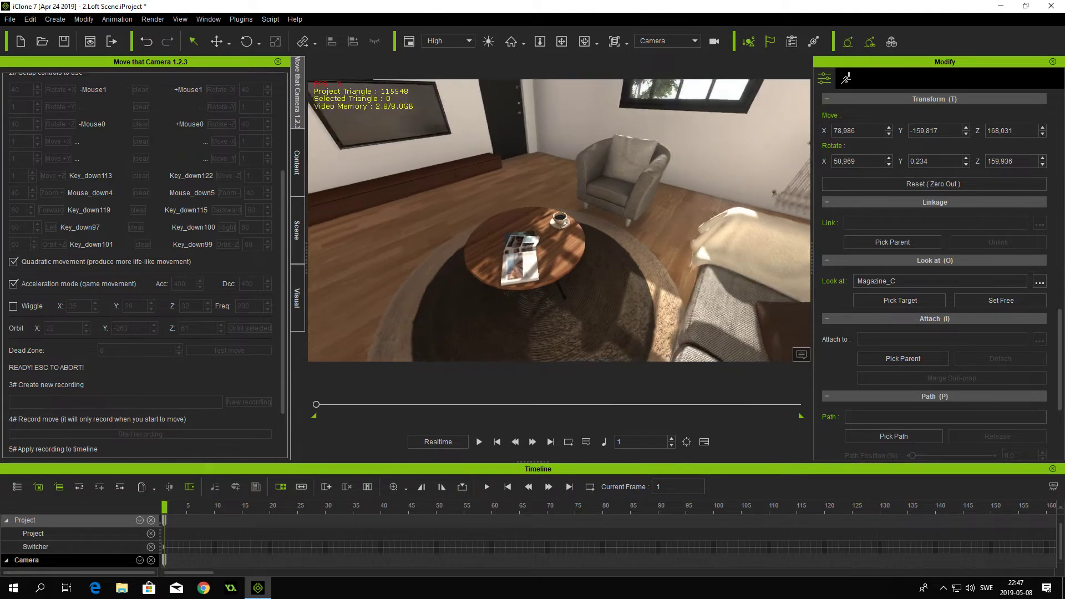
key("a")
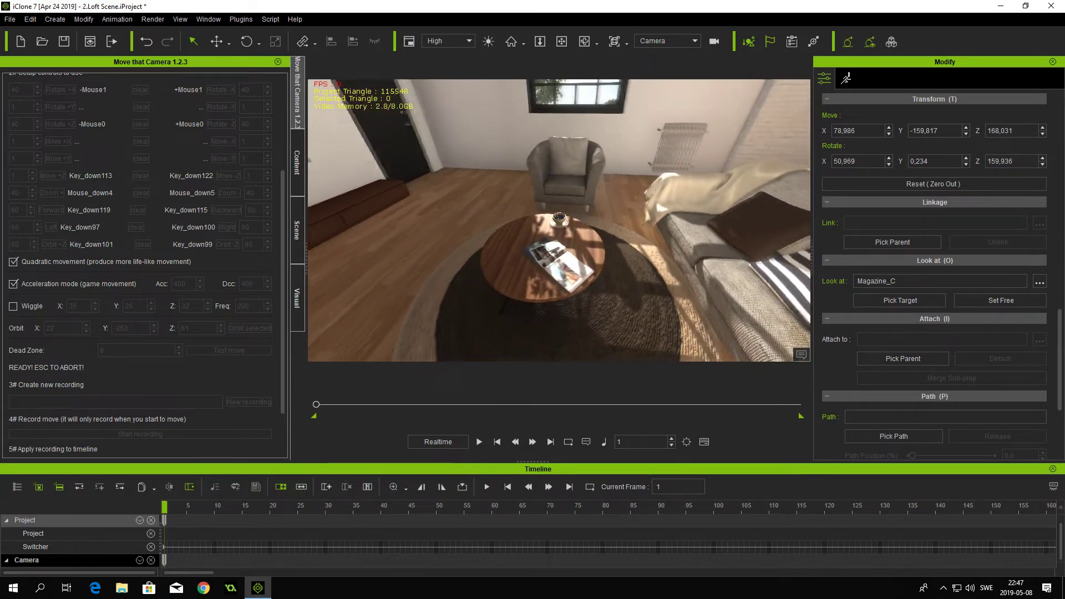
key("a")
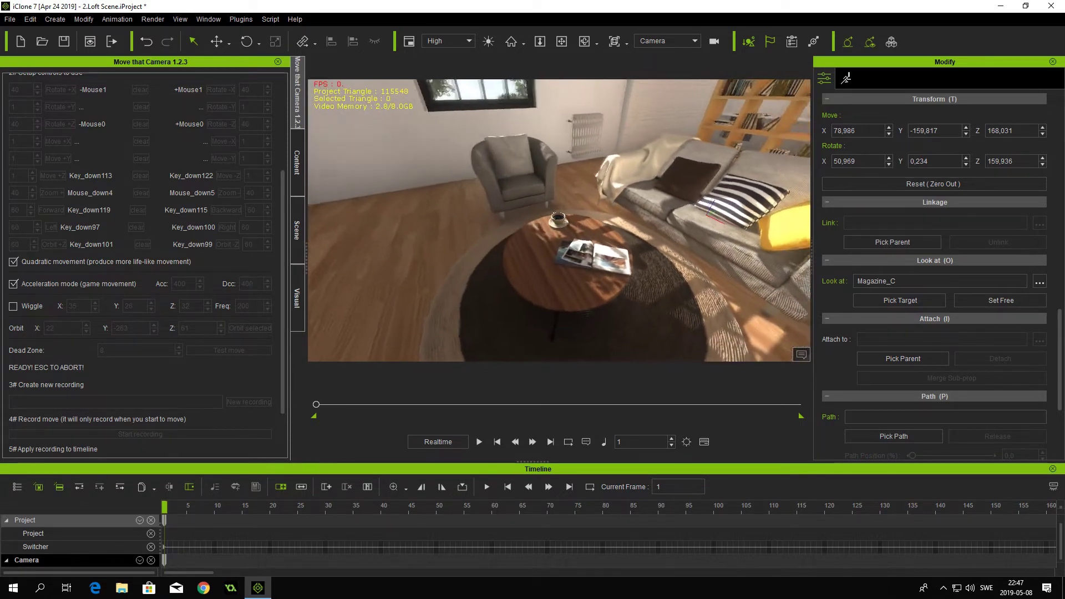
key("c")
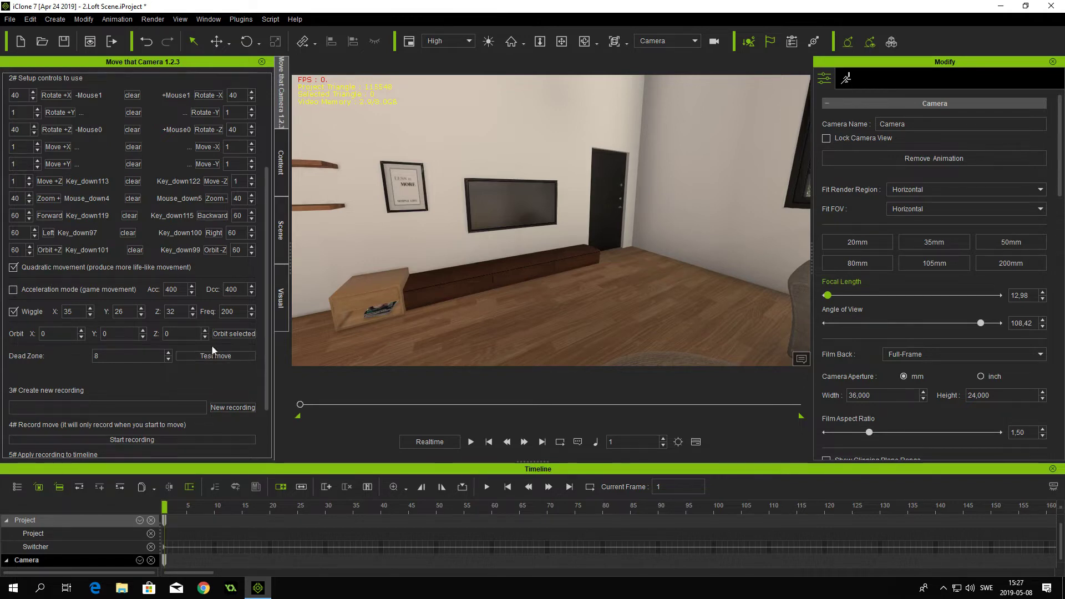
Run and end a test move towards the sofa with Acceleration mode off and Wiggle enabled.
left_click(220, 356)
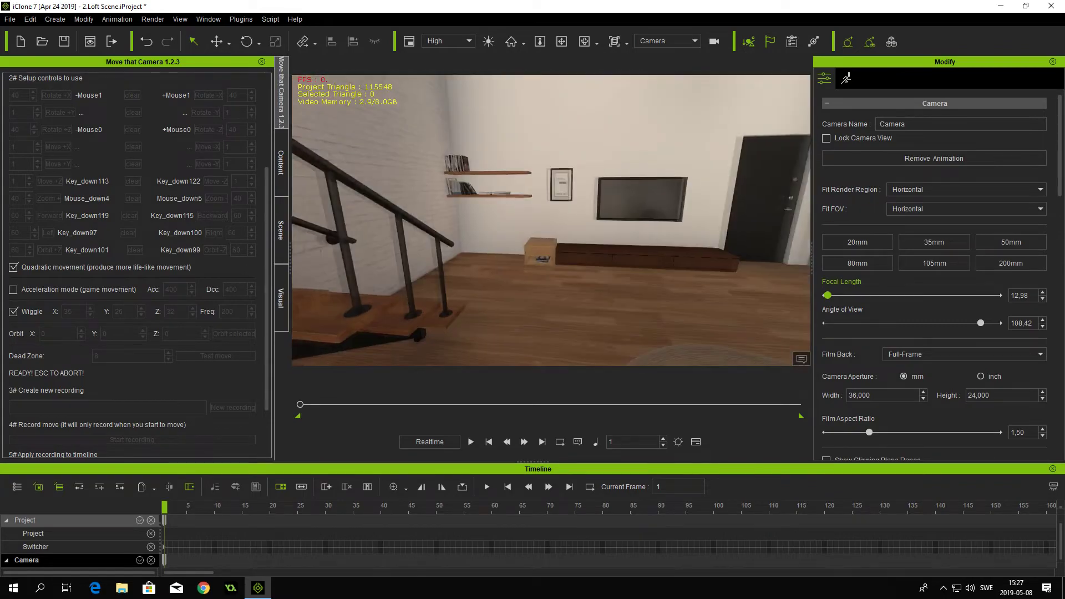
key("w")
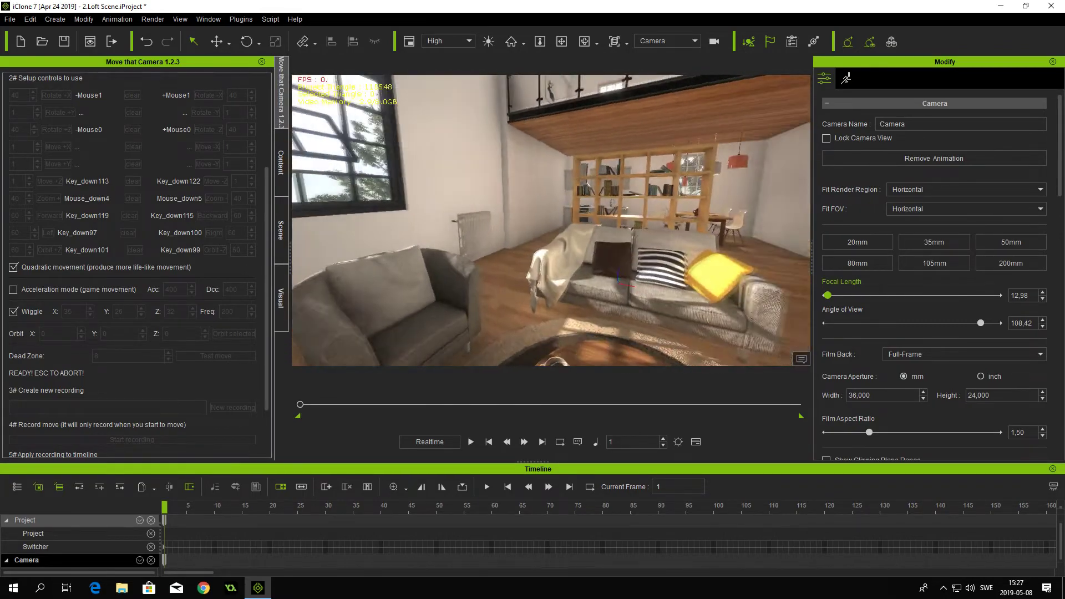
key("a")
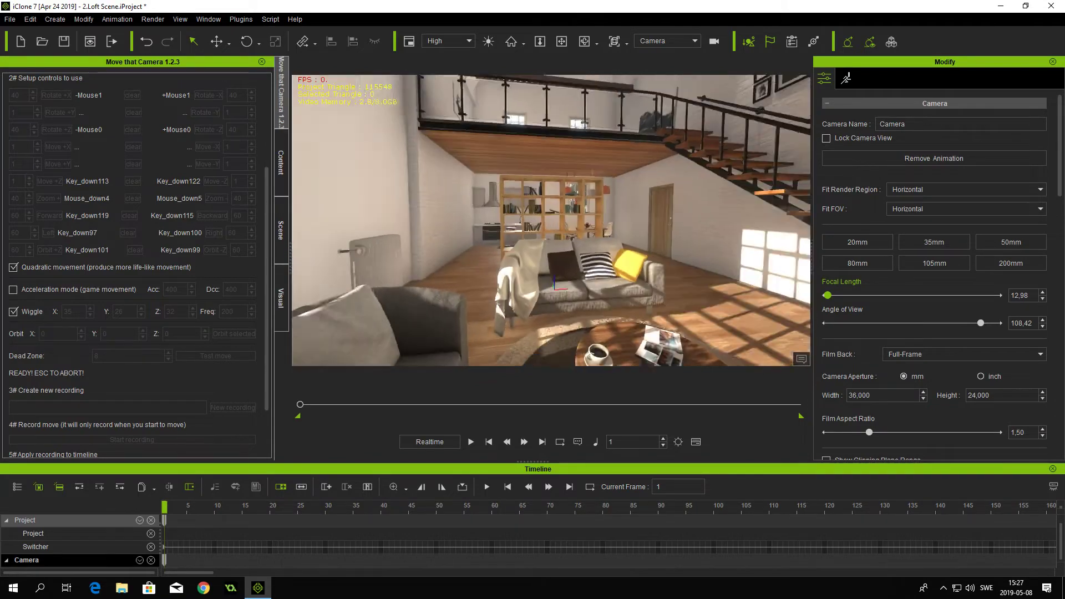
key("Escape")
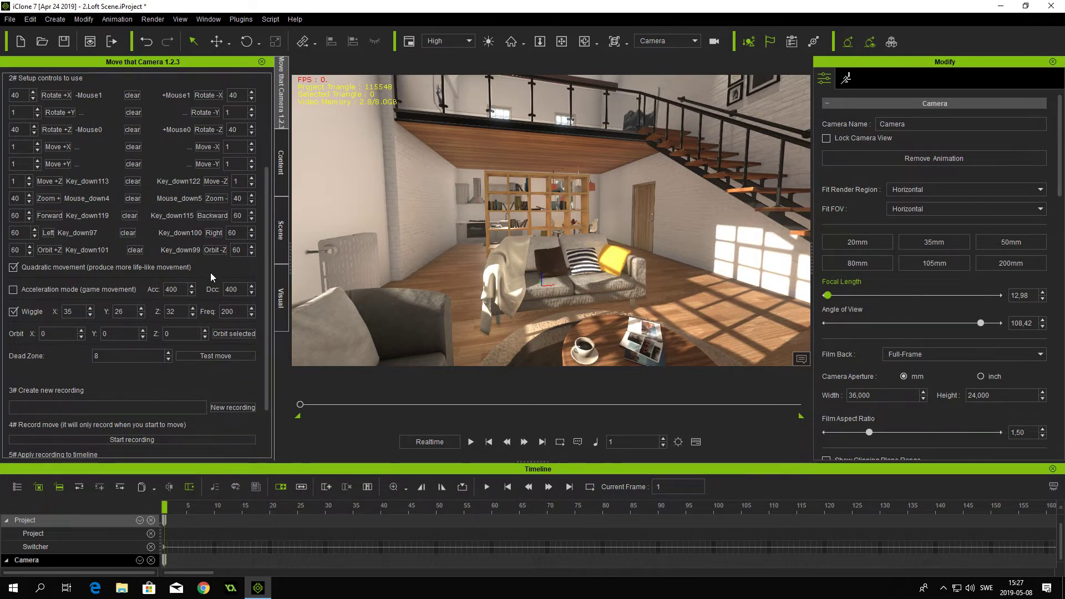
Enable Acceleration mode, create a new recording named test and view it in the move library tree.
left_click(14, 290)
scroll(266, 272, "down", 3)
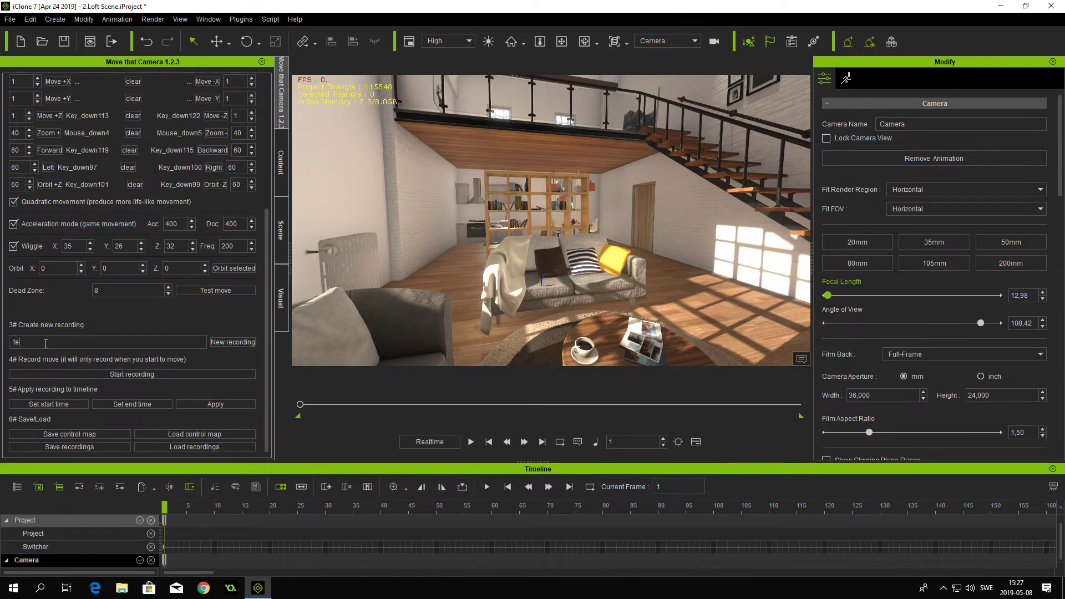
left_click(232, 342)
left_click_drag(266, 312, 276, 170)
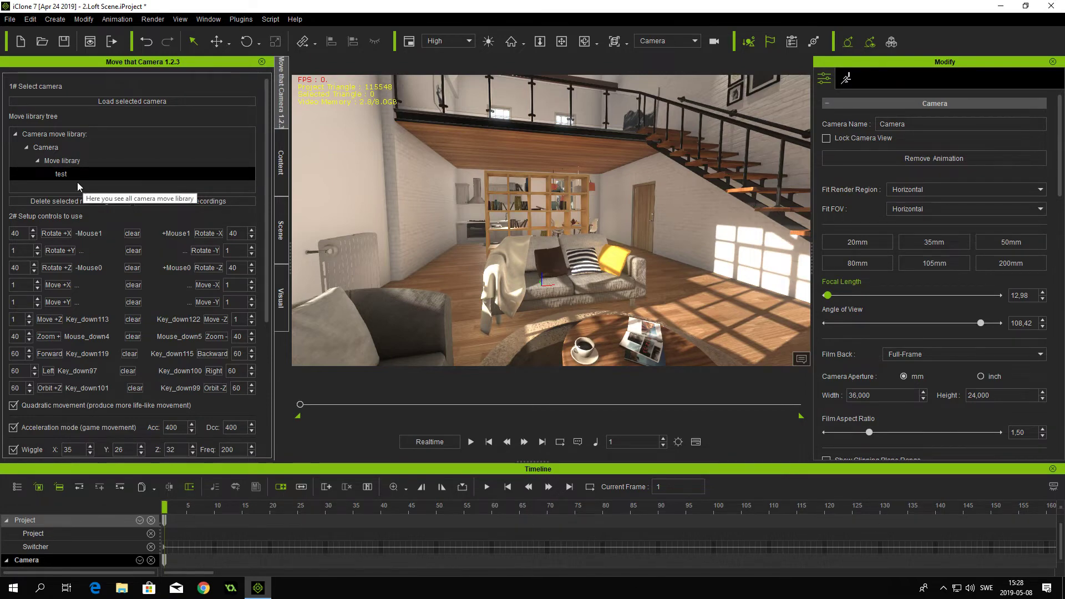
Record a camera move past the sofa and bookshelf into the kitchen, ending above the sink.
left_click_drag(268, 226, 269, 356)
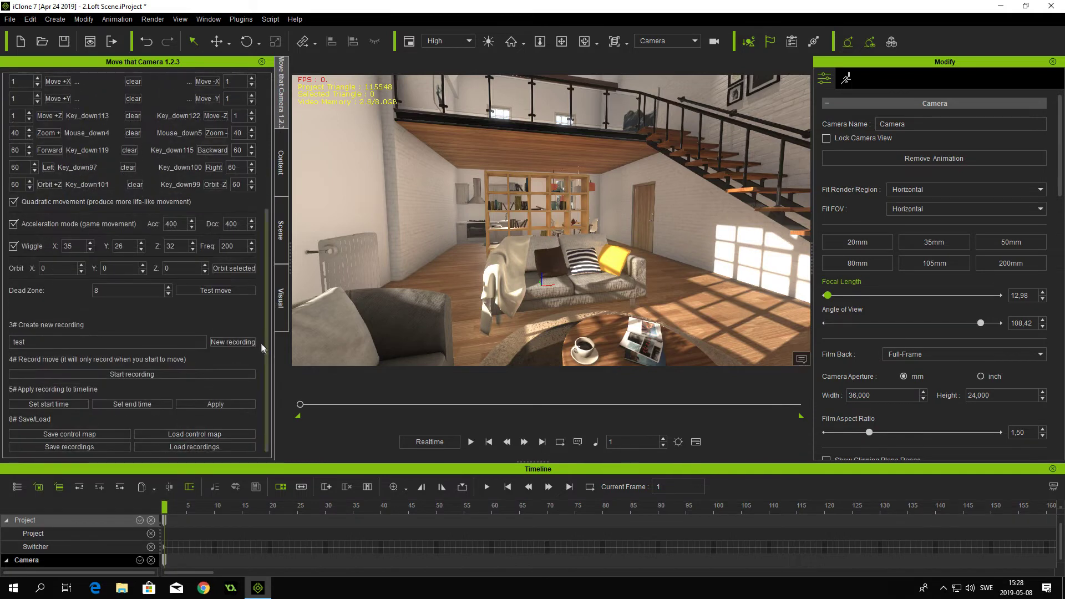
left_click(119, 375)
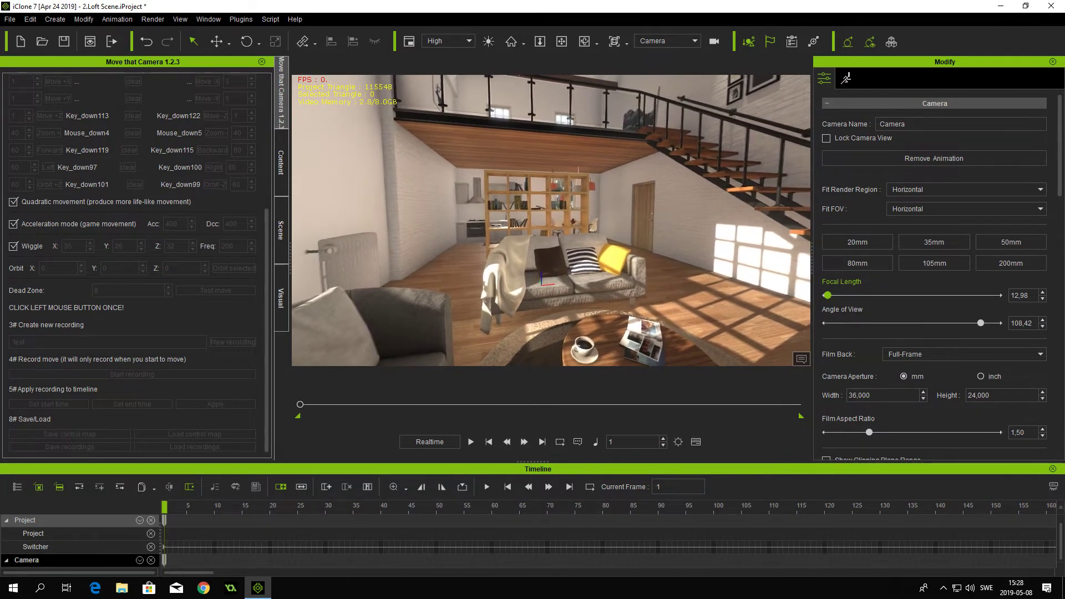
left_click(532, 300)
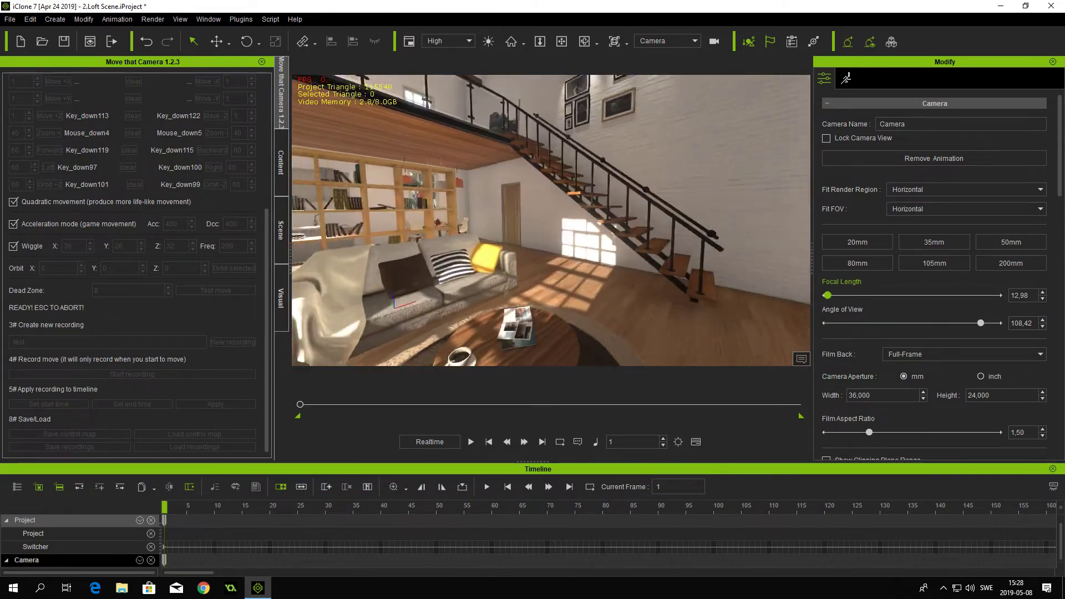
key("w")
key("w")
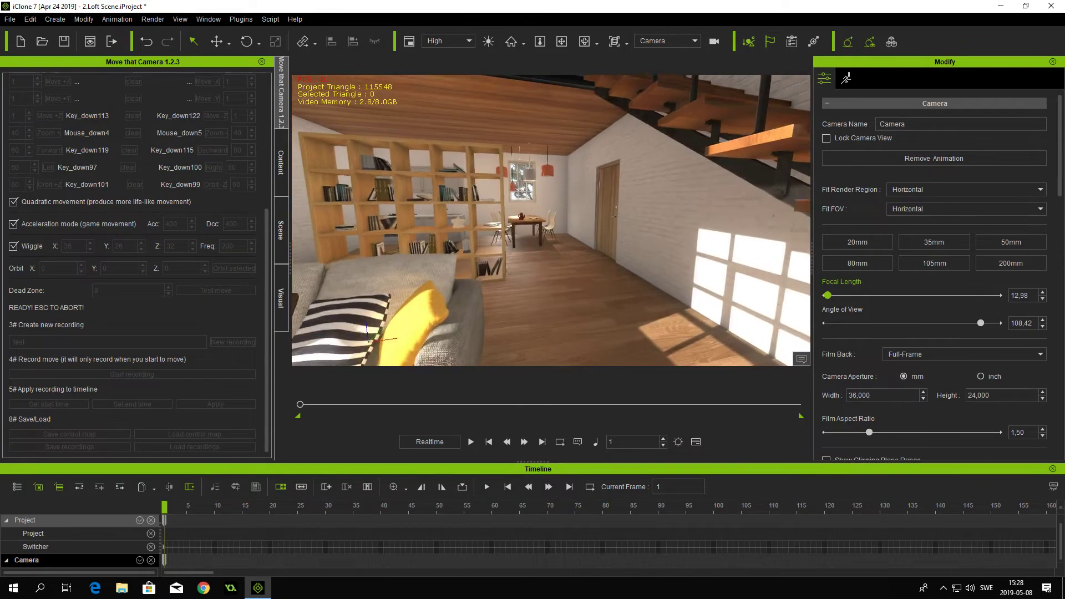
key("w")
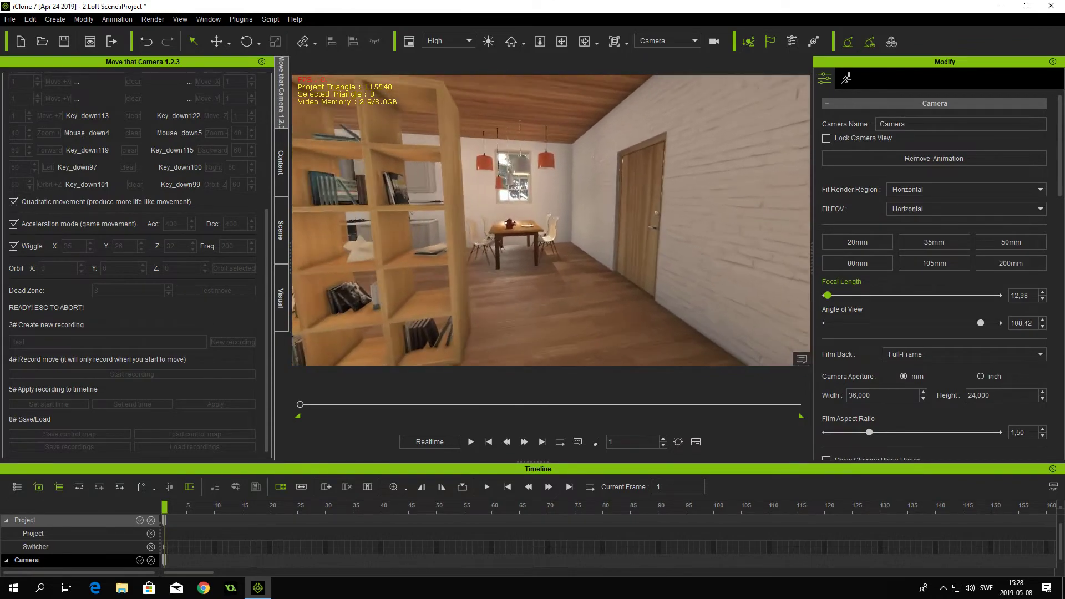
key("w")
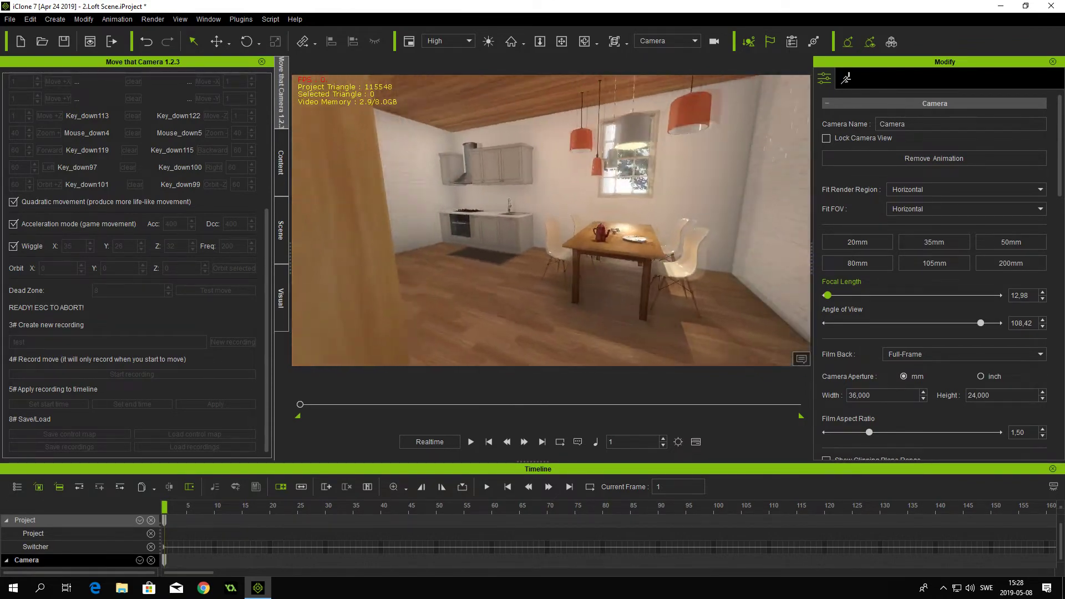
key("w")
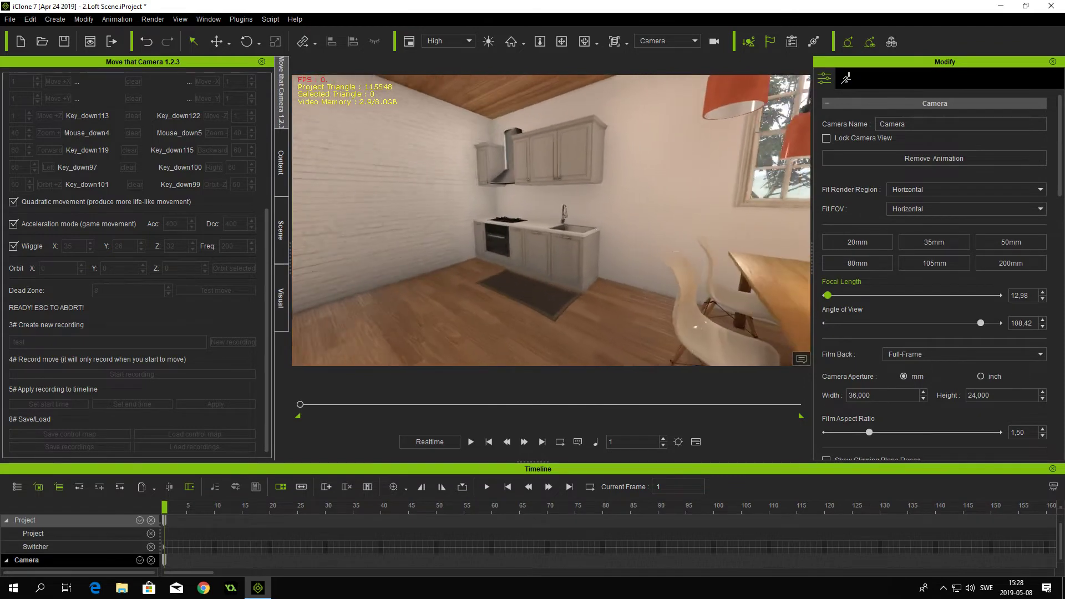
key("w")
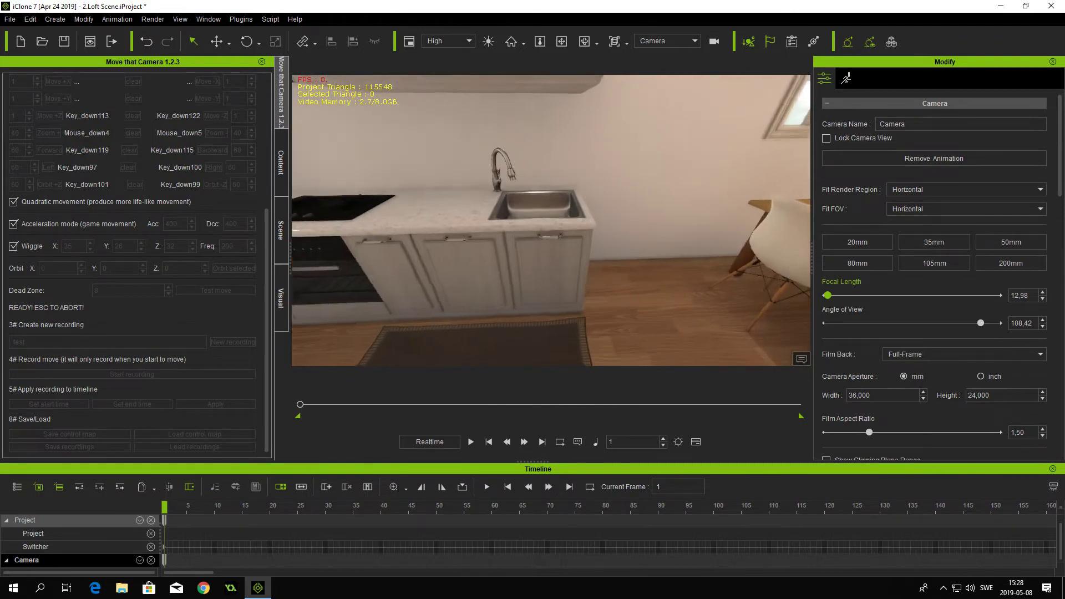
key("w")
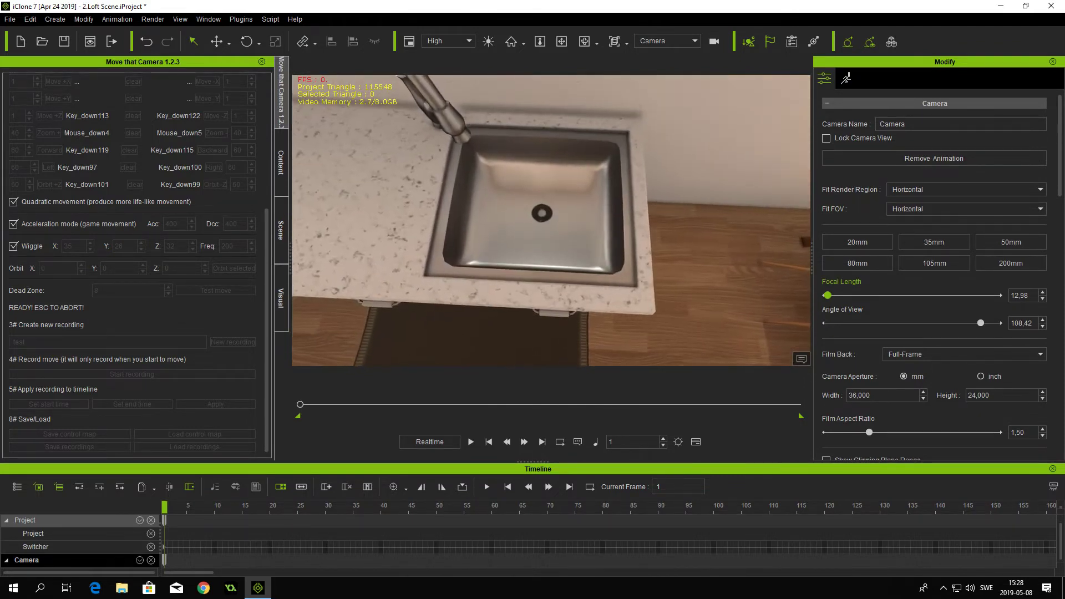
key("Escape")
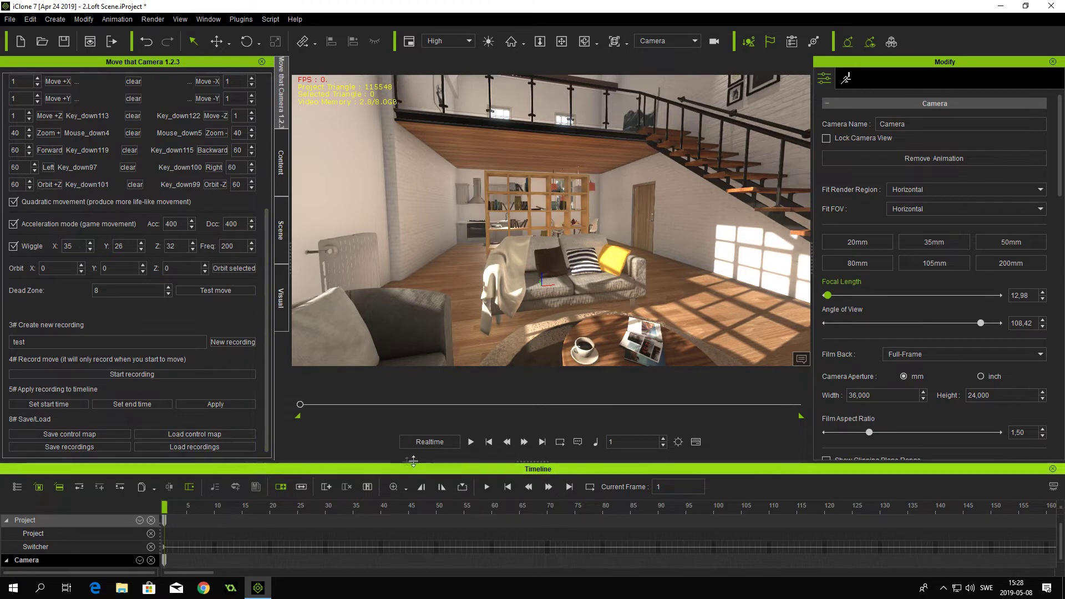
Apply the test recording to the timeline with start time at frame 5 and end time at frame 267.
left_click(187, 507)
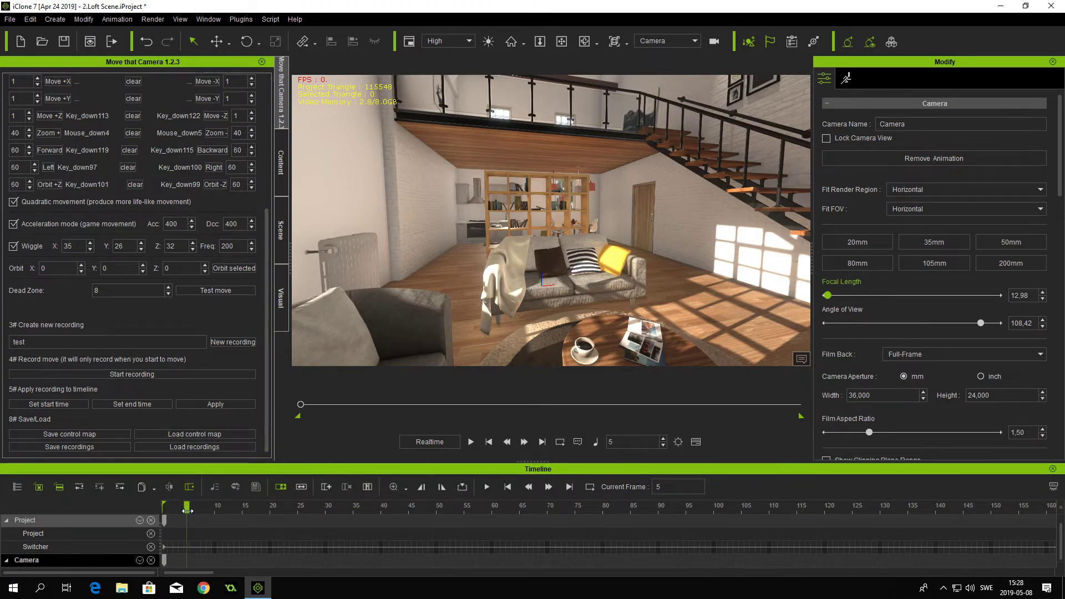
left_click(59, 408)
scroll(329, 528, "down", 5)
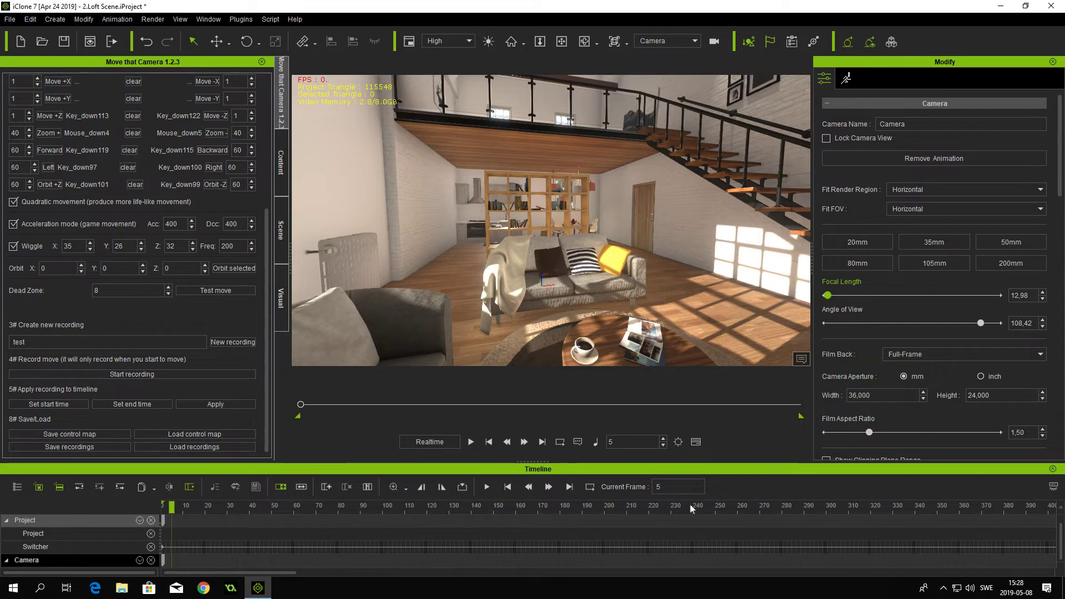
left_click(871, 508)
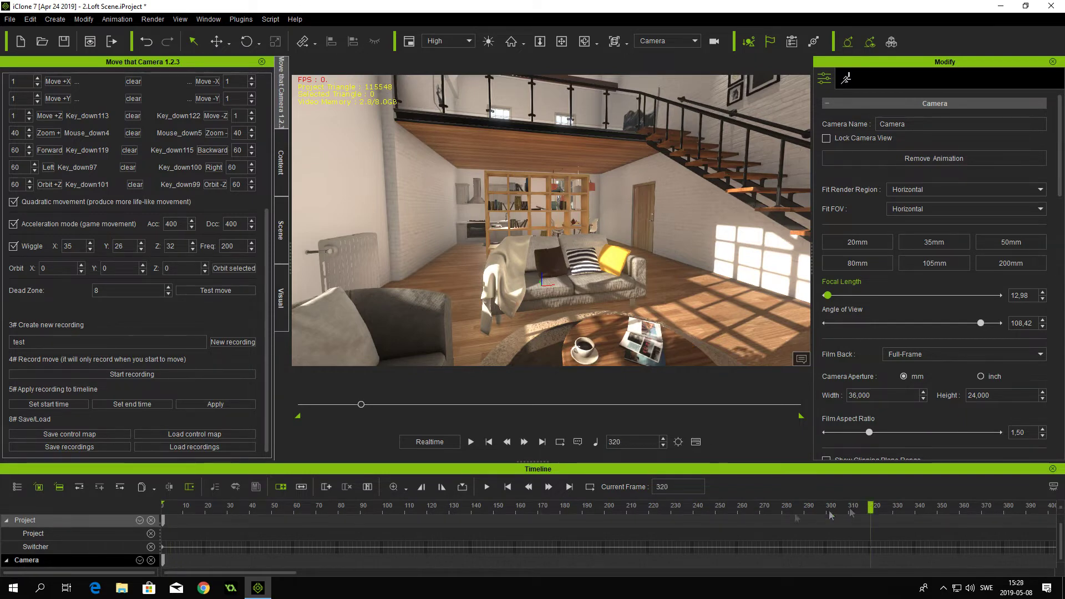
left_click(753, 508)
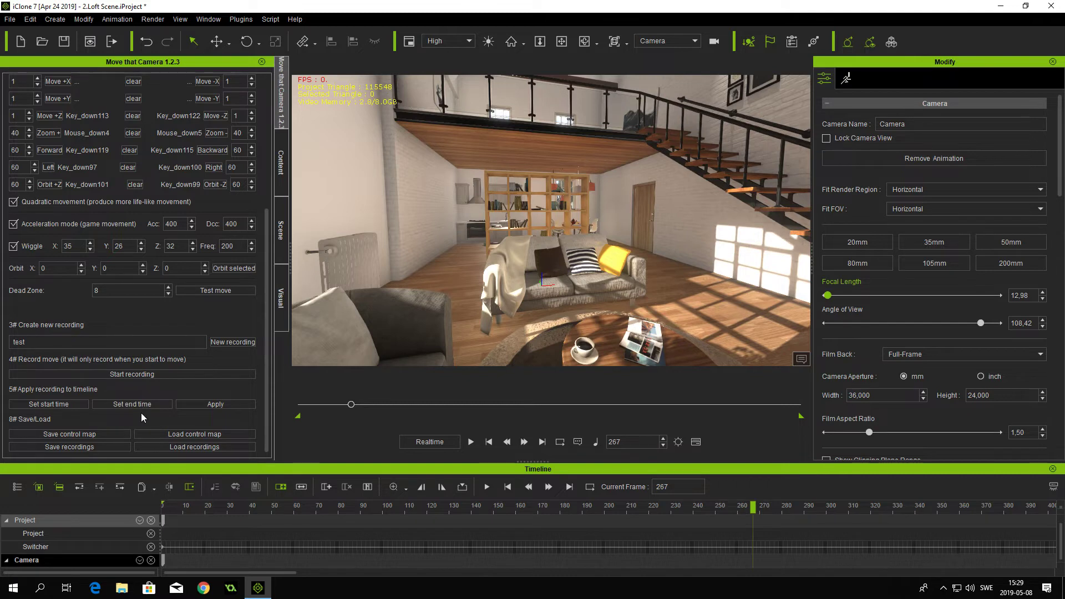
left_click(216, 408)
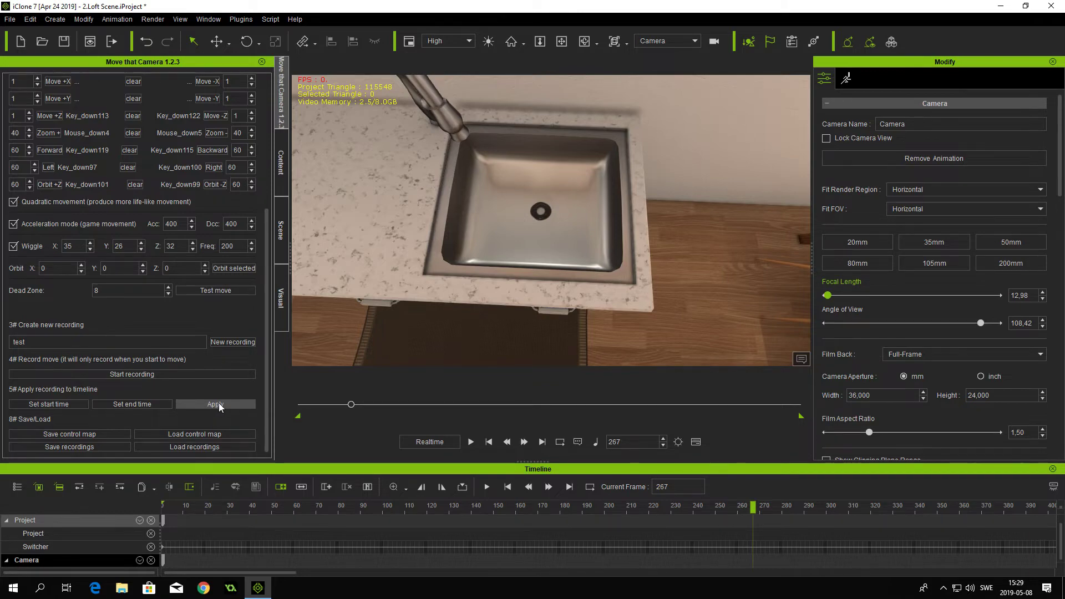
Play back the applied camera move from near the start of the timeline and stop it.
left_click_drag(753, 506, 181, 507)
left_click(486, 488)
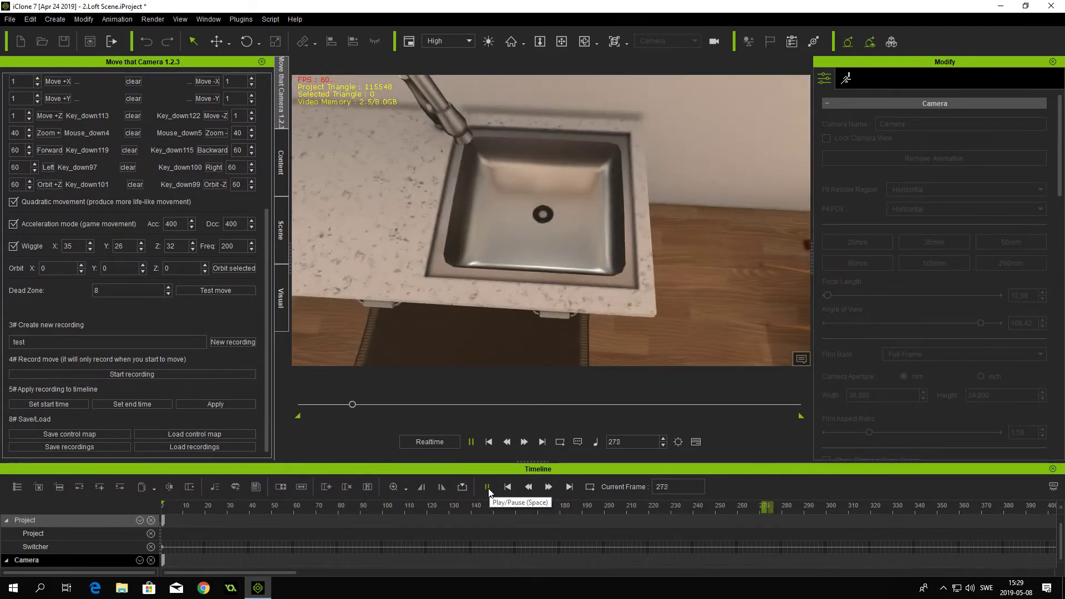
left_click(488, 488)
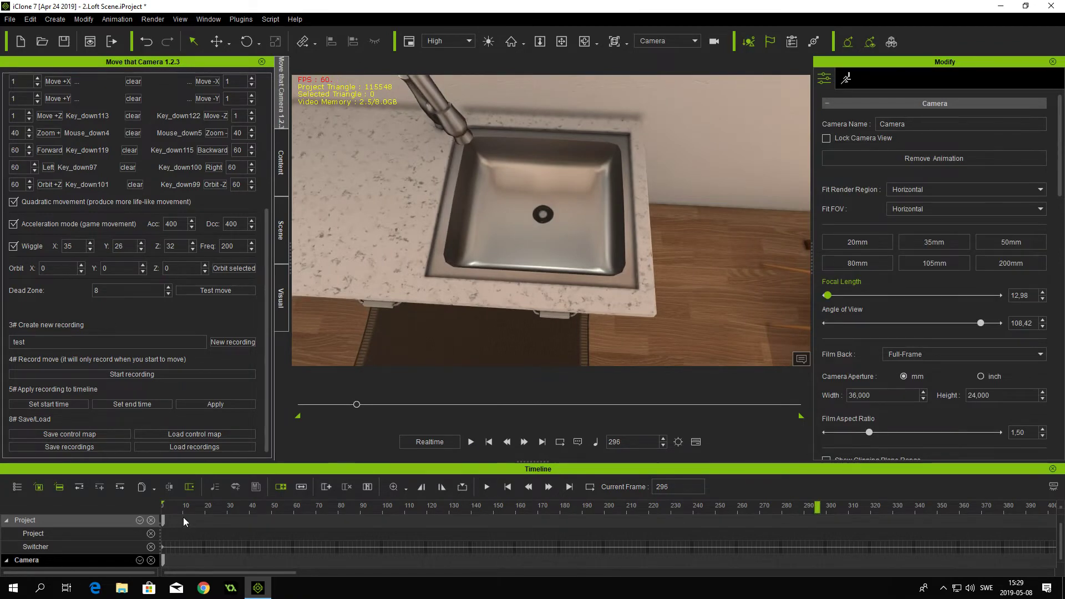
Return the timeline to frame 1 and remove the camera's animation.
left_click(173, 507)
mouse_move(173, 506)
left_mouse_down()
mouse_move(206, 508)
mouse_move(162, 507)
left_mouse_up()
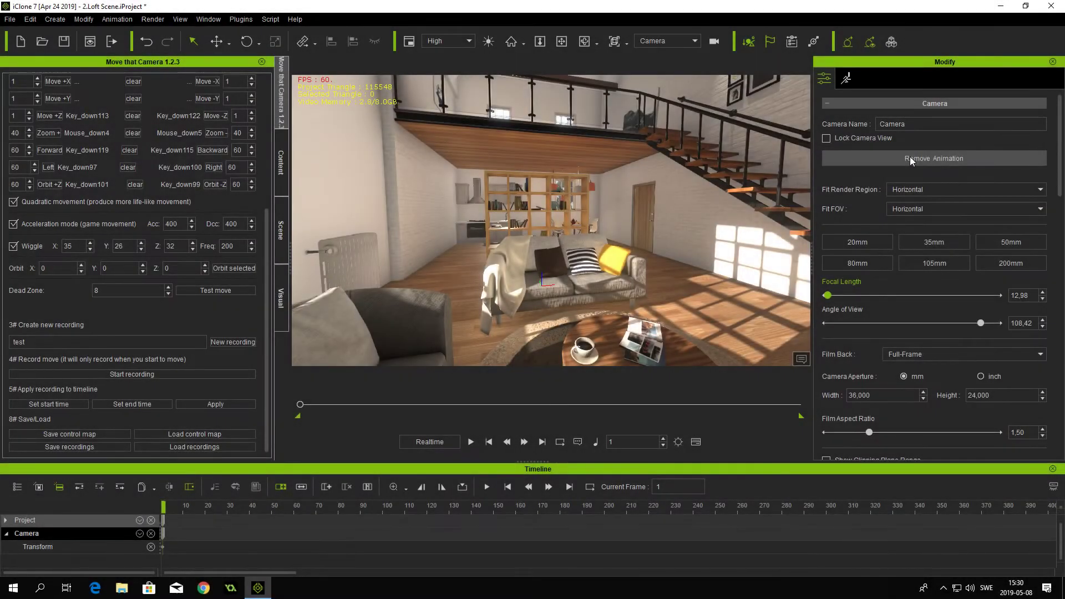
mouse_move(164, 509)
left_mouse_down()
mouse_move(261, 509)
mouse_move(153, 508)
left_mouse_up()
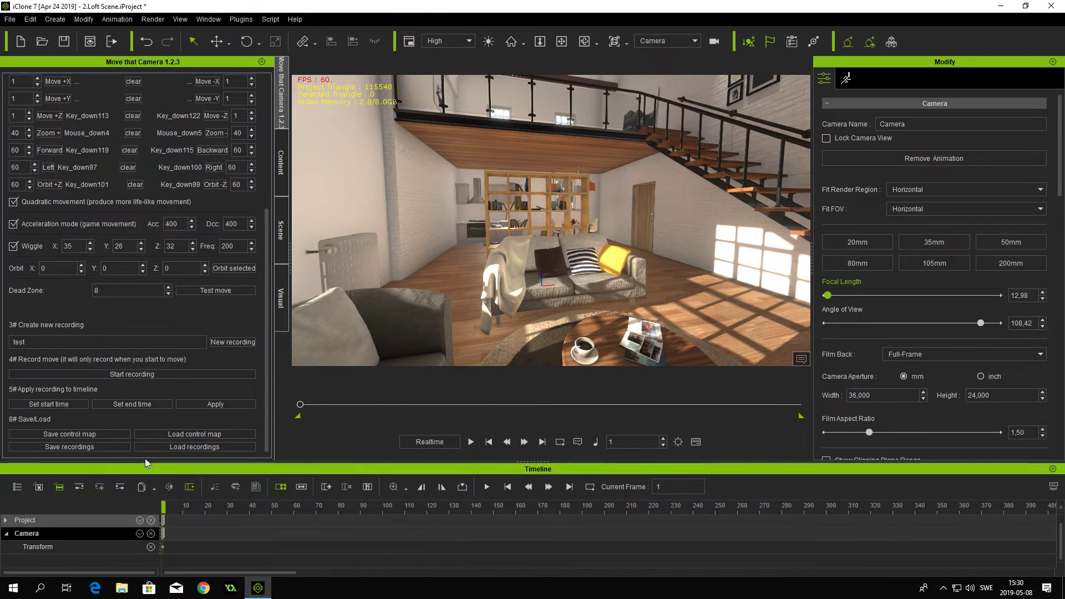
Move the camera at frame 1 to X -73,045 and Y -393,666.
scroll(576, 538, "down", 4)
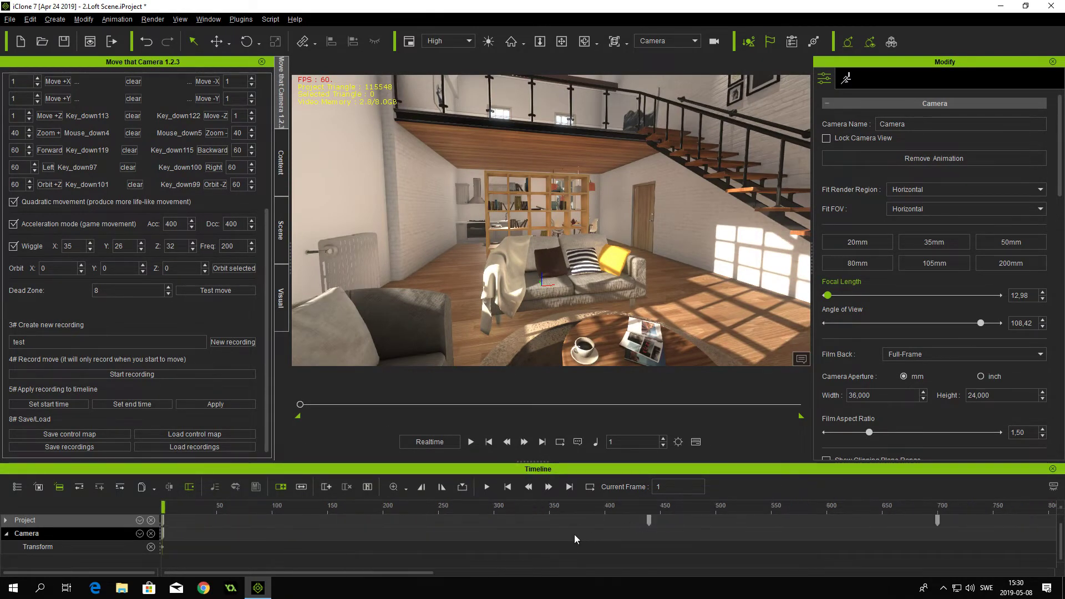
scroll(574, 533, "down", 1)
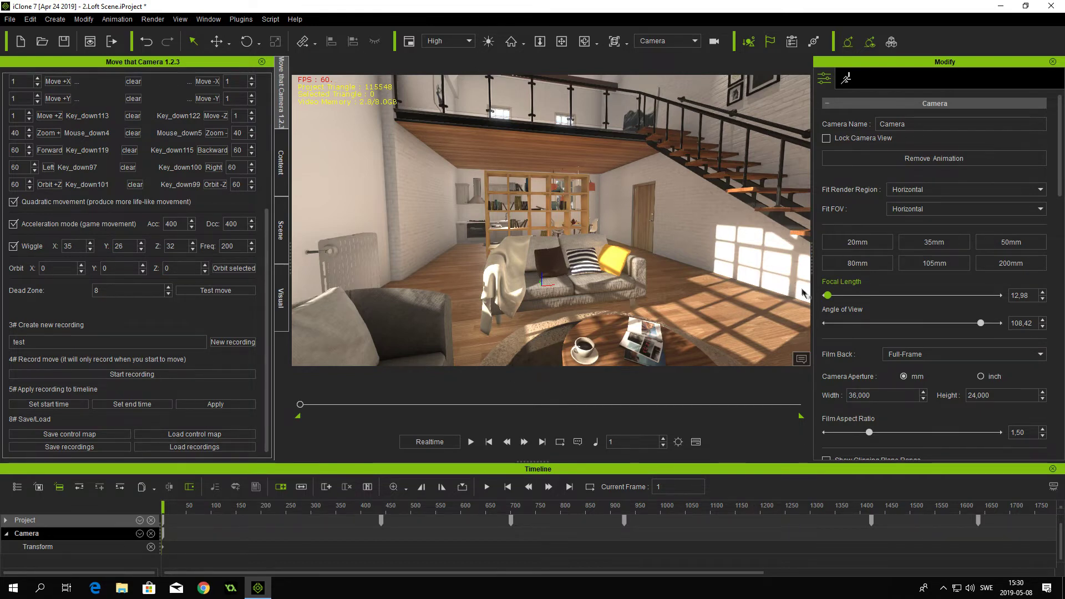
scroll(817, 288, "down", 5)
scroll(817, 292, "up", 4)
scroll(817, 292, "up", 1)
scroll(817, 292, "down", 6)
scroll(817, 292, "down", 6)
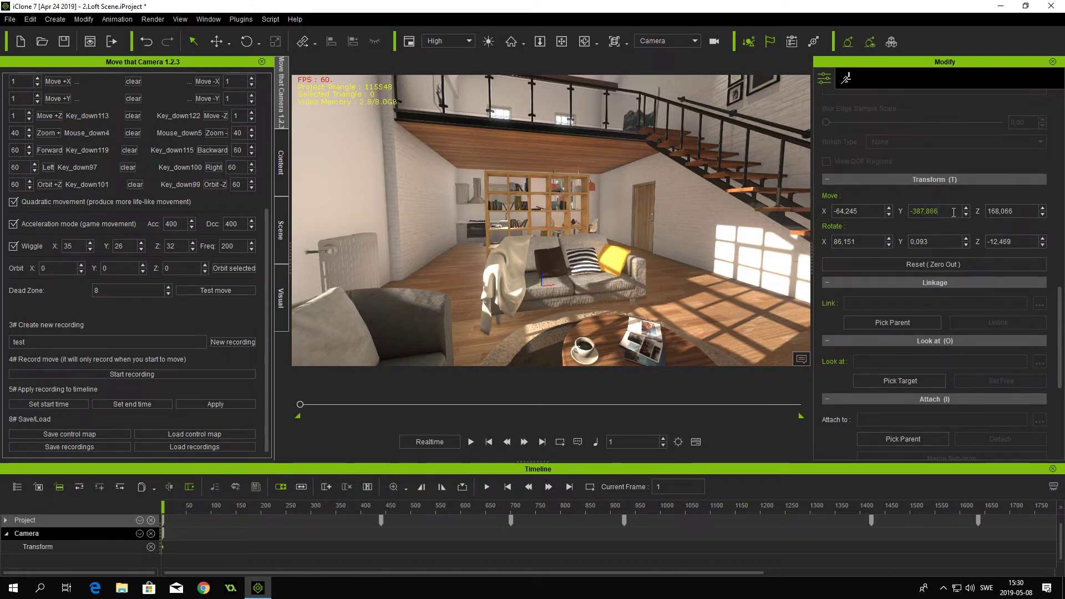
scroll(946, 210, "down", 8)
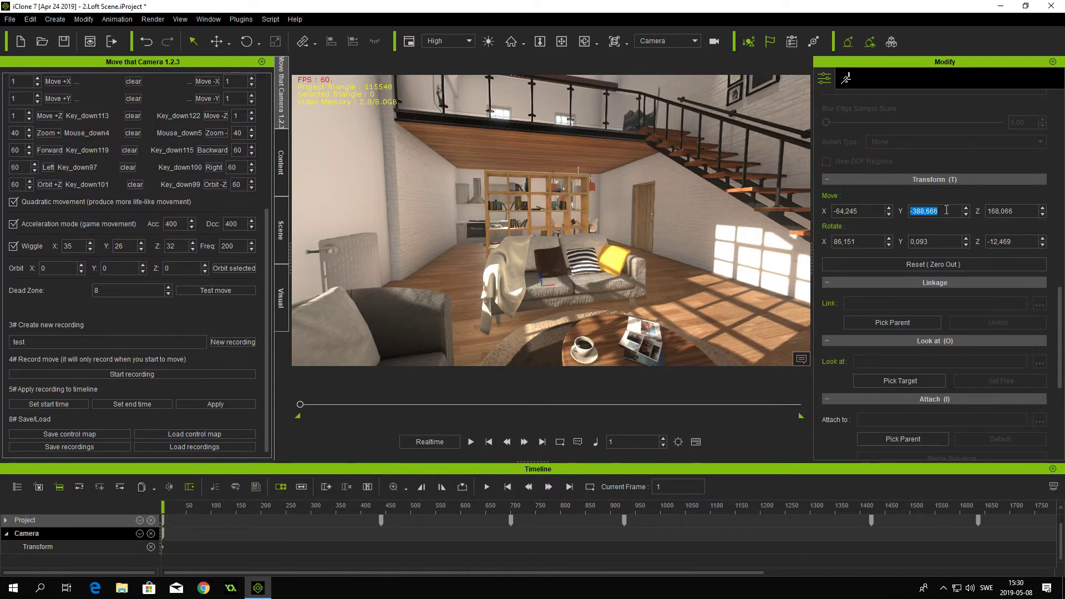
scroll(954, 210, "down", 20)
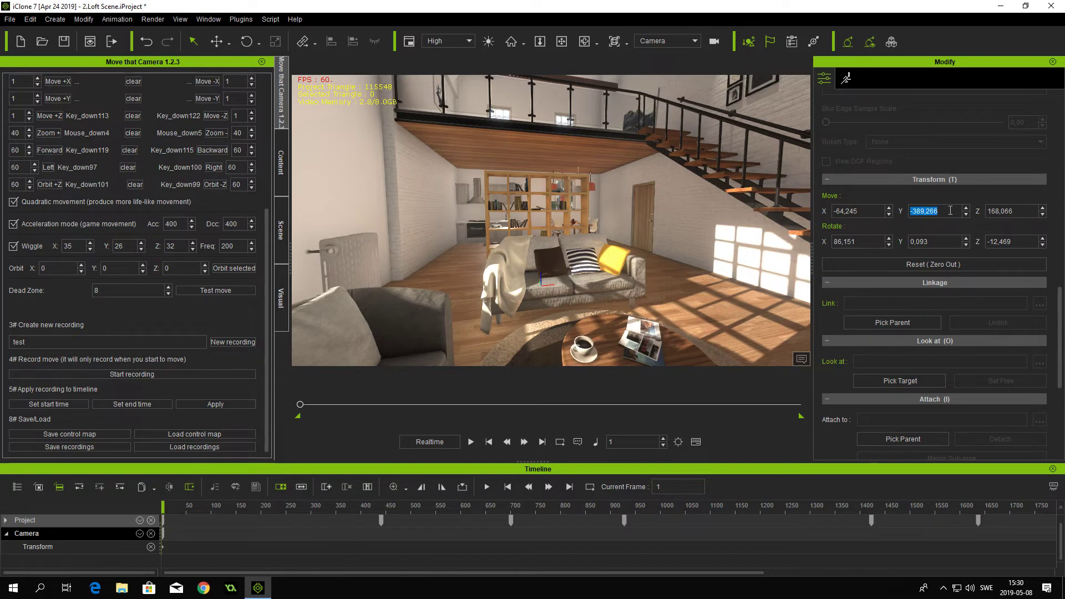
scroll(950, 210, "down", 20)
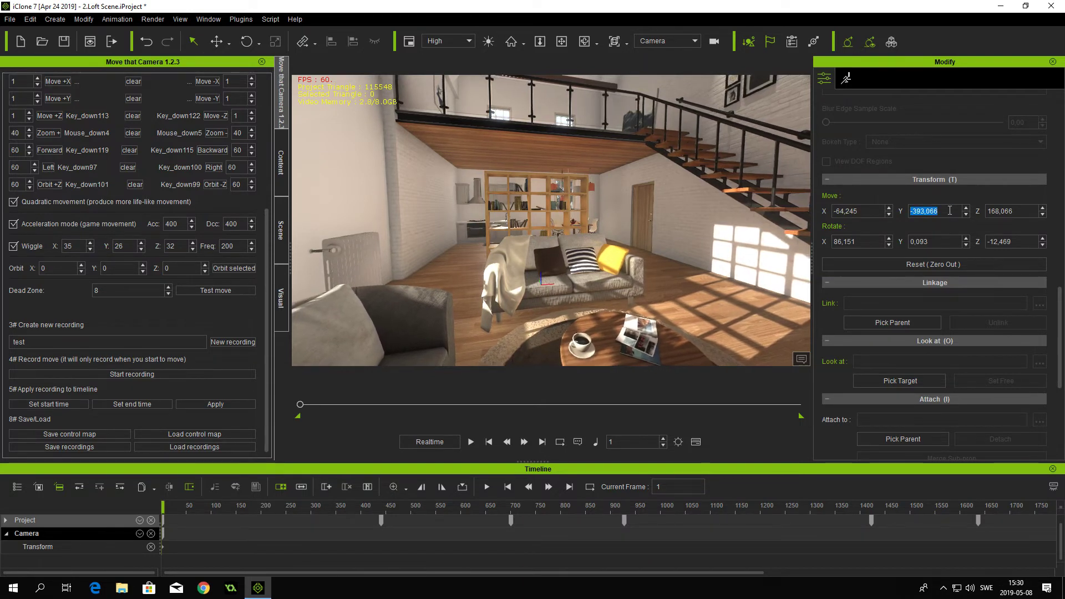
scroll(872, 208, "down", 11)
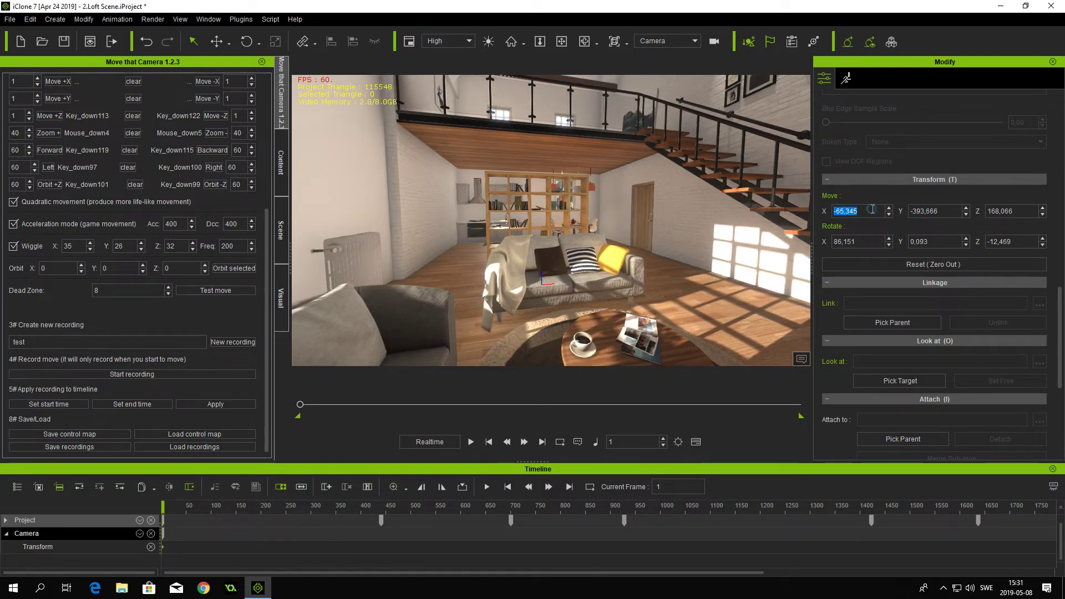
scroll(872, 209, "down", 20)
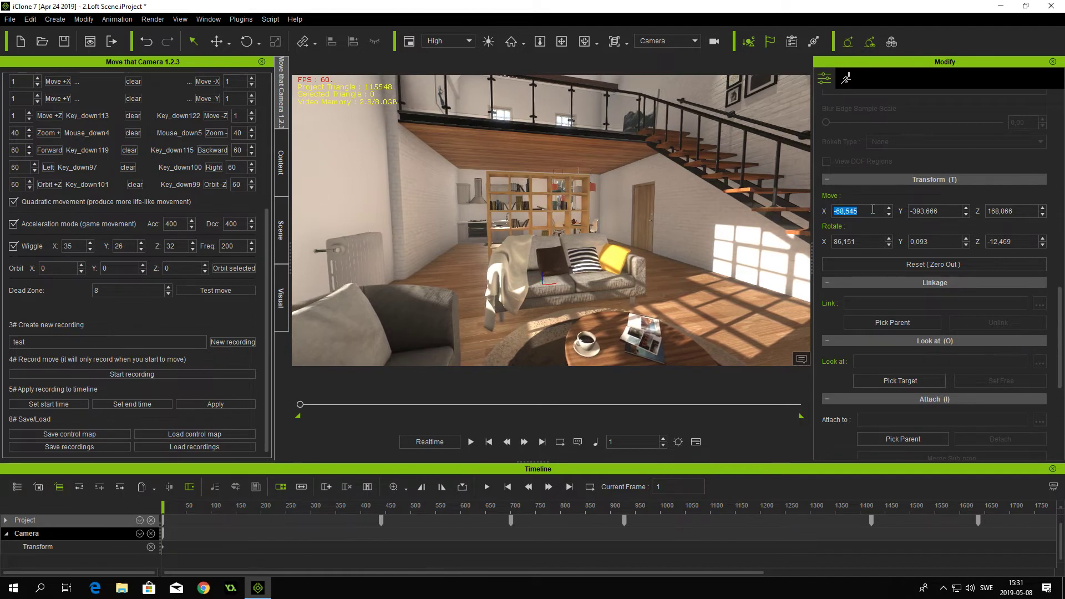
scroll(873, 209, "down", 20)
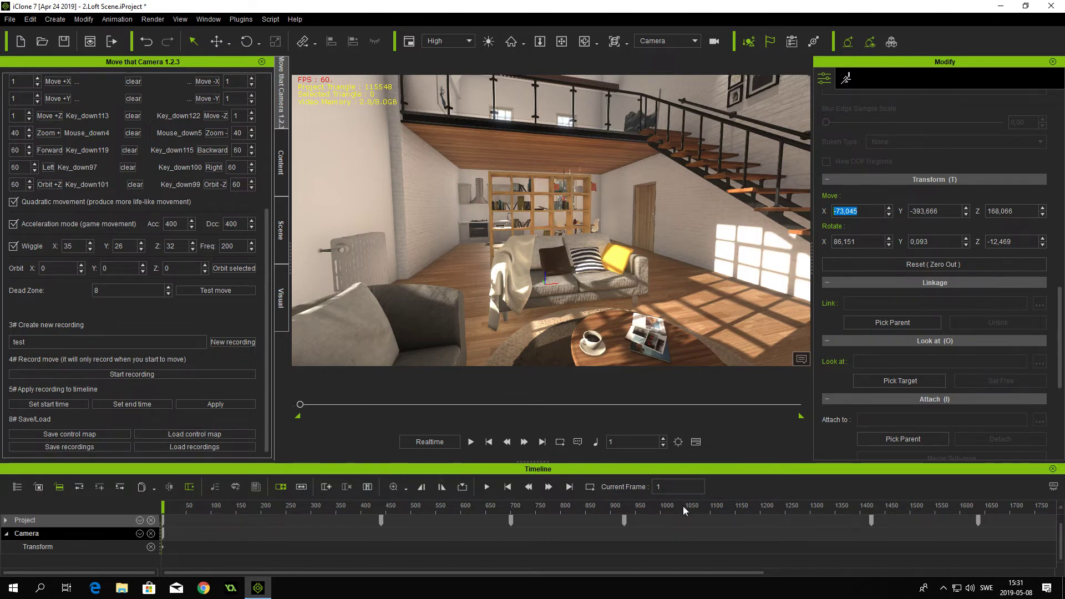
Apply the test recording with its end time at frame 1471 and play back the slower move from near the start.
left_click(896, 507)
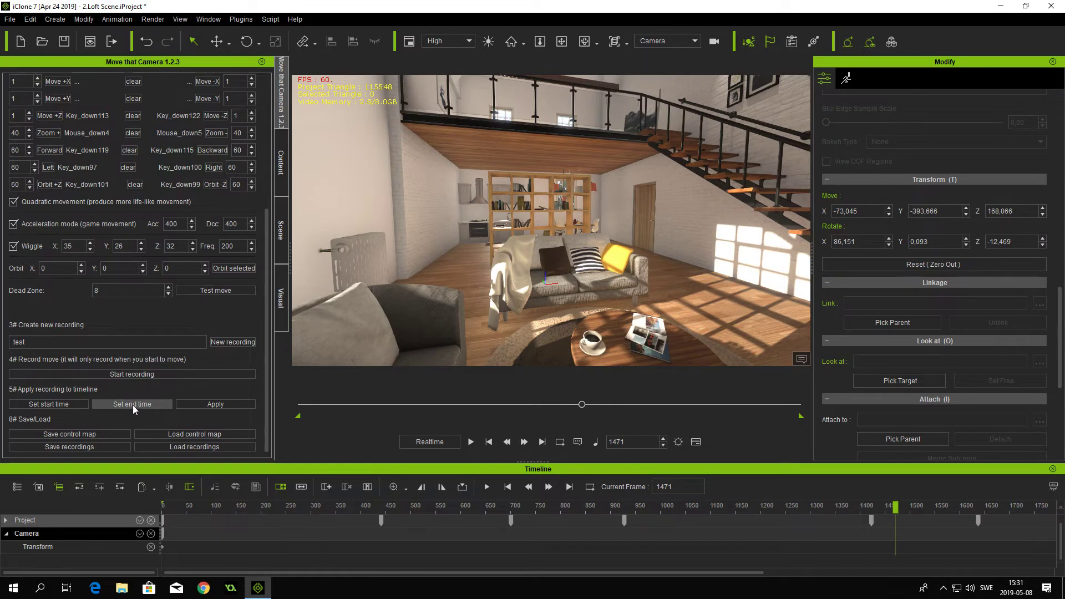
left_click(221, 404)
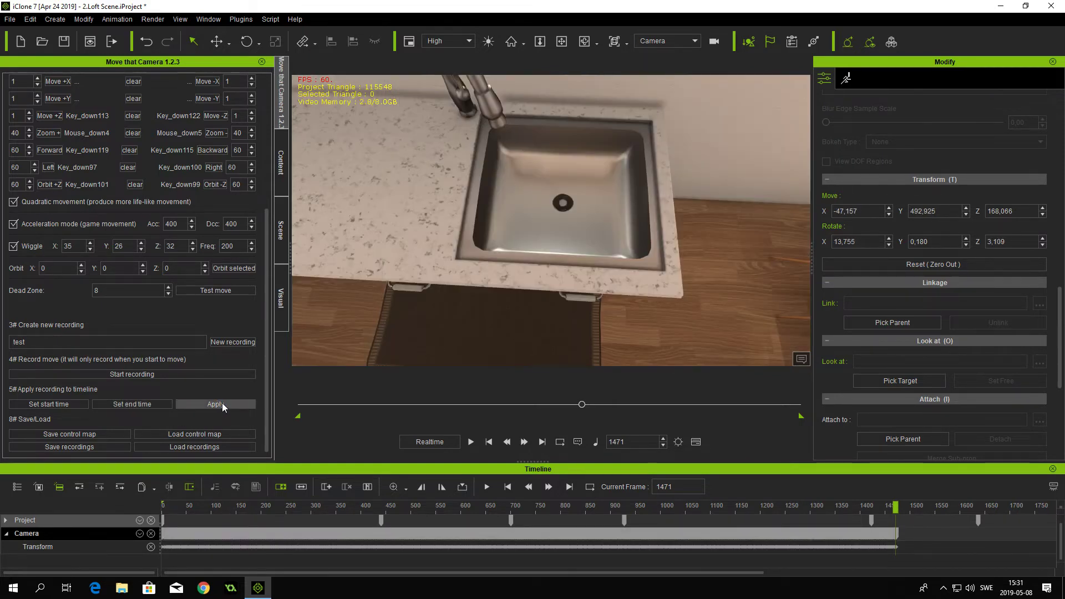
left_click(162, 507)
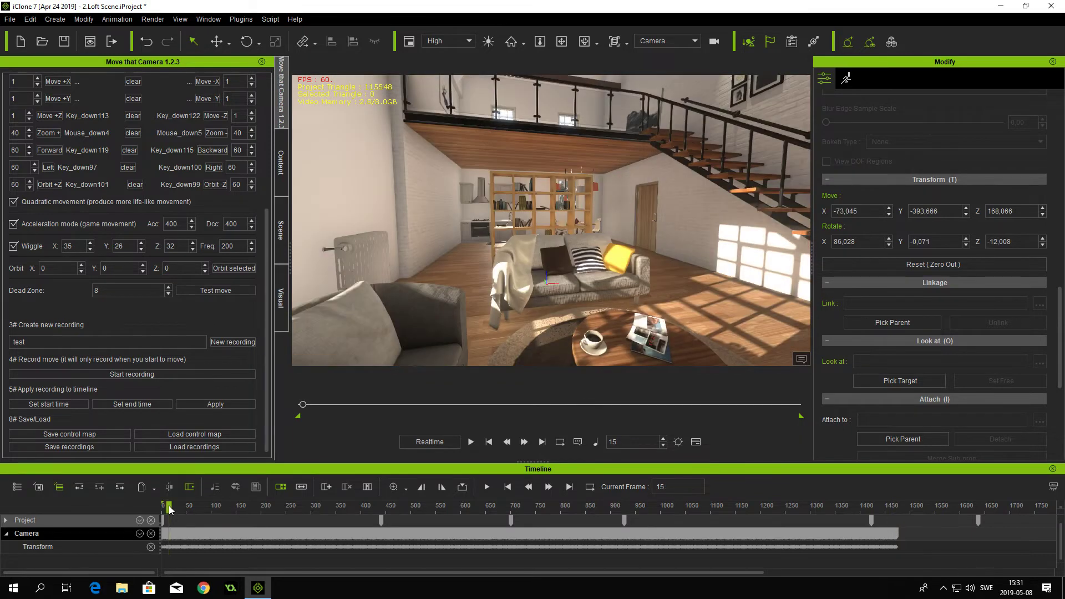
left_click(487, 488)
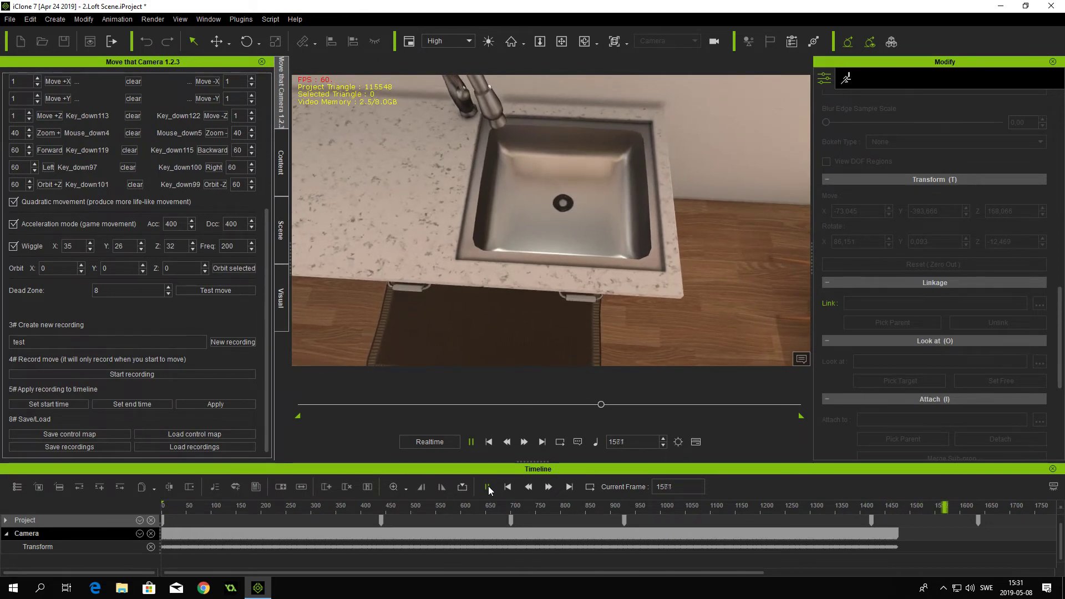
left_click(482, 487)
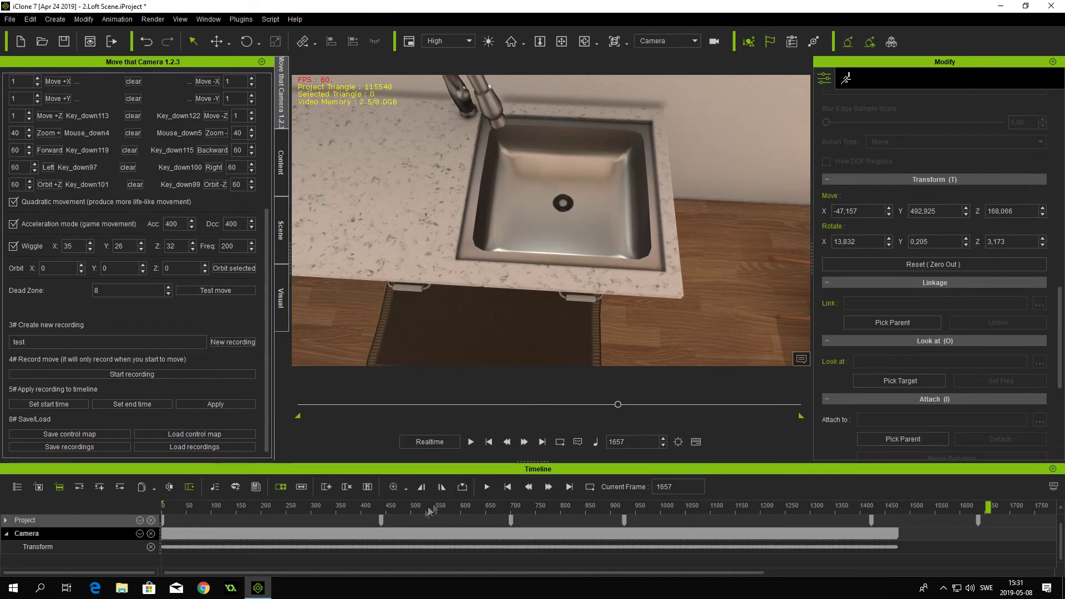
Return the timeline to frame 1 and save the recordings as Move that Camera recordings in the Dokument folder, replacing the existing file.
left_click(163, 507)
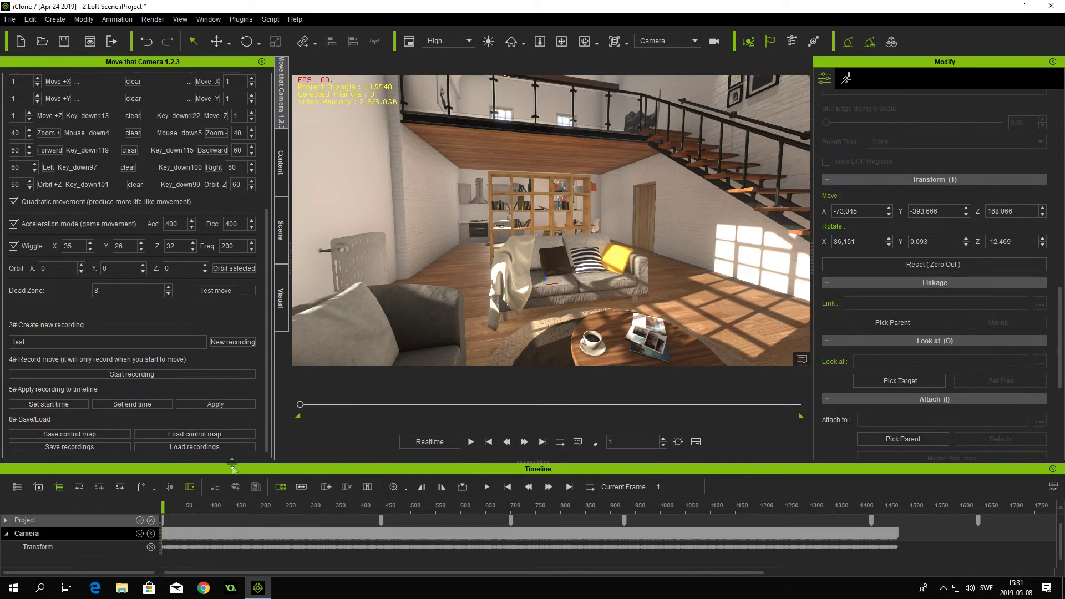
left_click(70, 447)
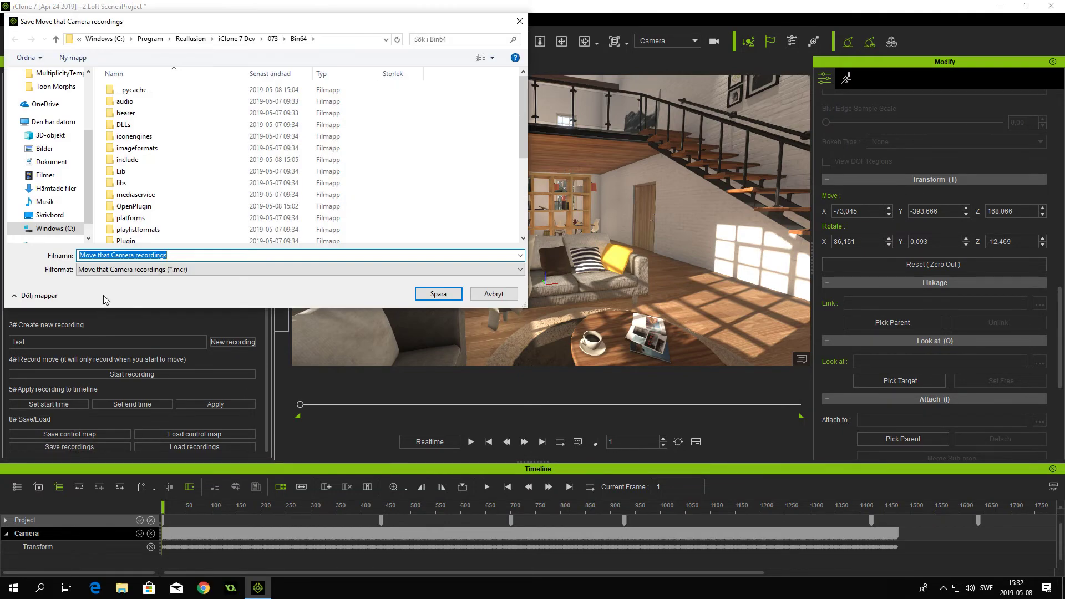
scroll(56, 139, "up", 3)
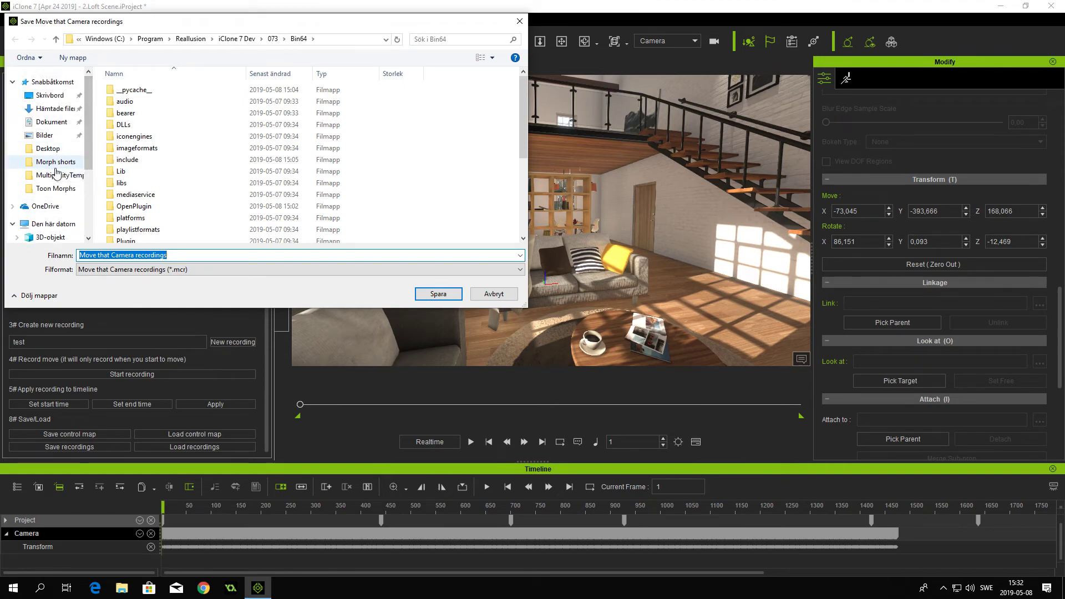
left_click(51, 123)
left_click(439, 294)
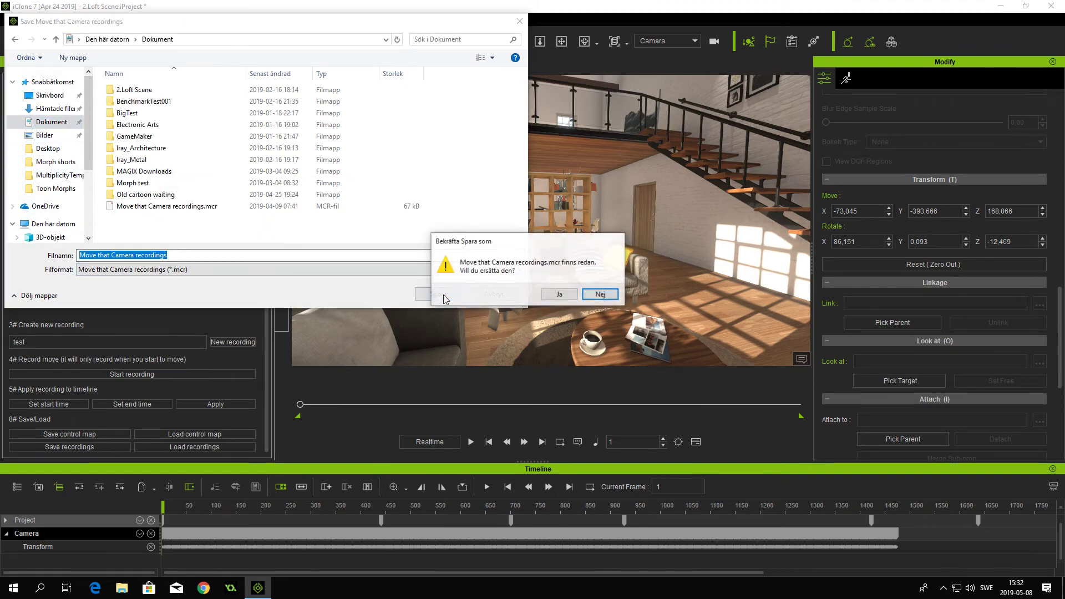
left_click(576, 294)
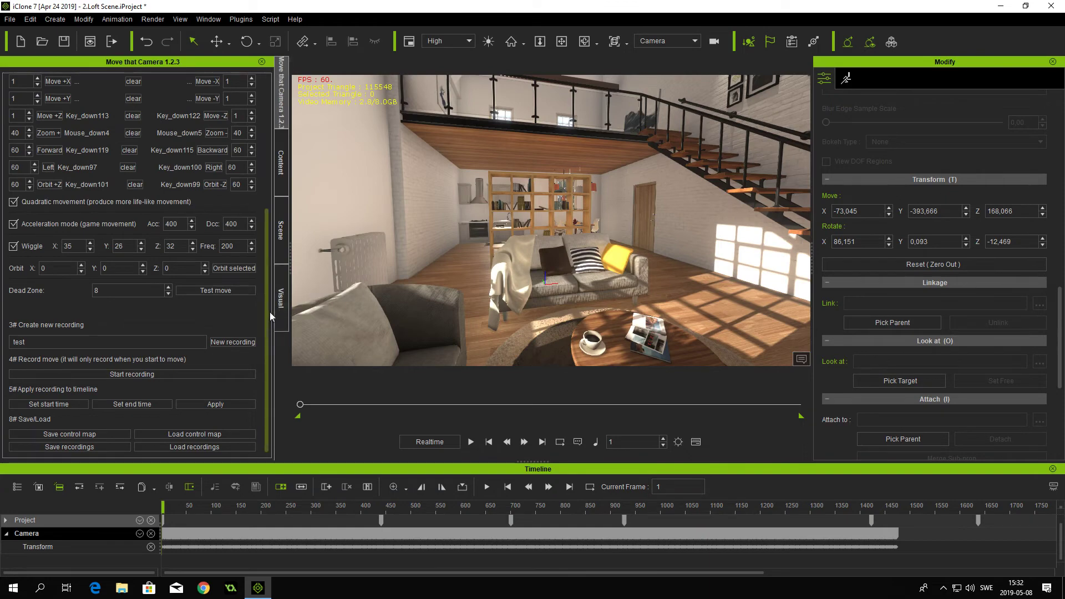
Load Move that Camera recordings.mcr from the Dokument folder and select the first test recording in the move library.
left_click_drag(267, 312, 268, 175)
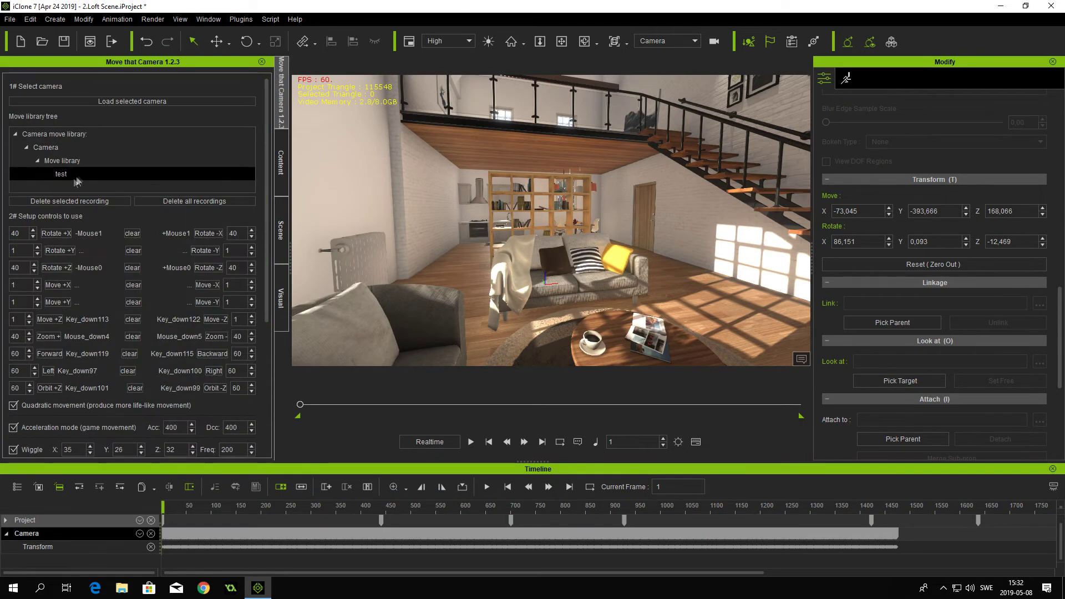
scroll(265, 198, "down", 5)
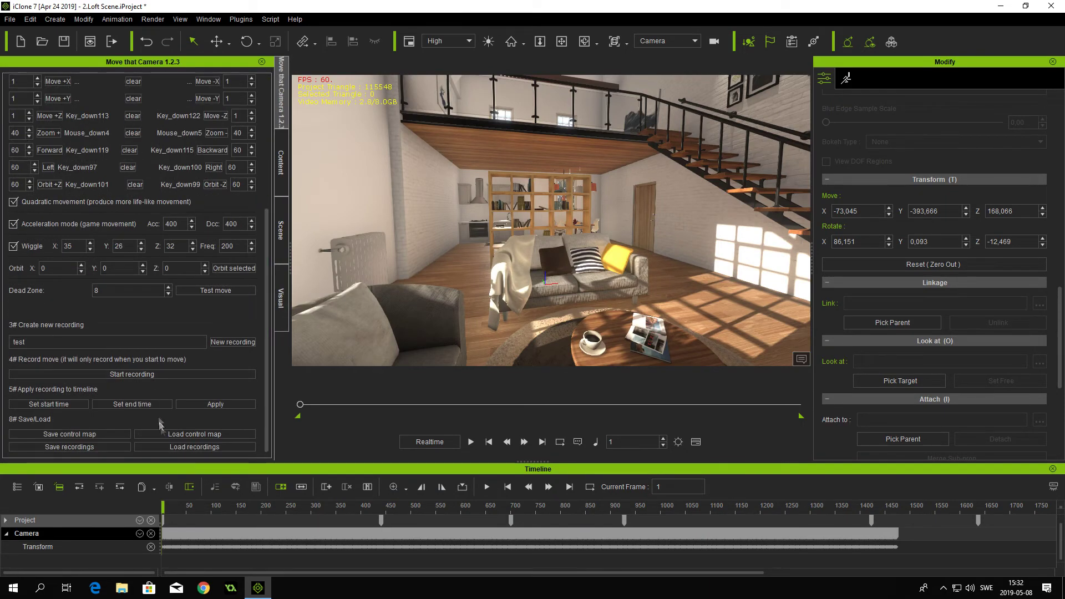
left_click(188, 447)
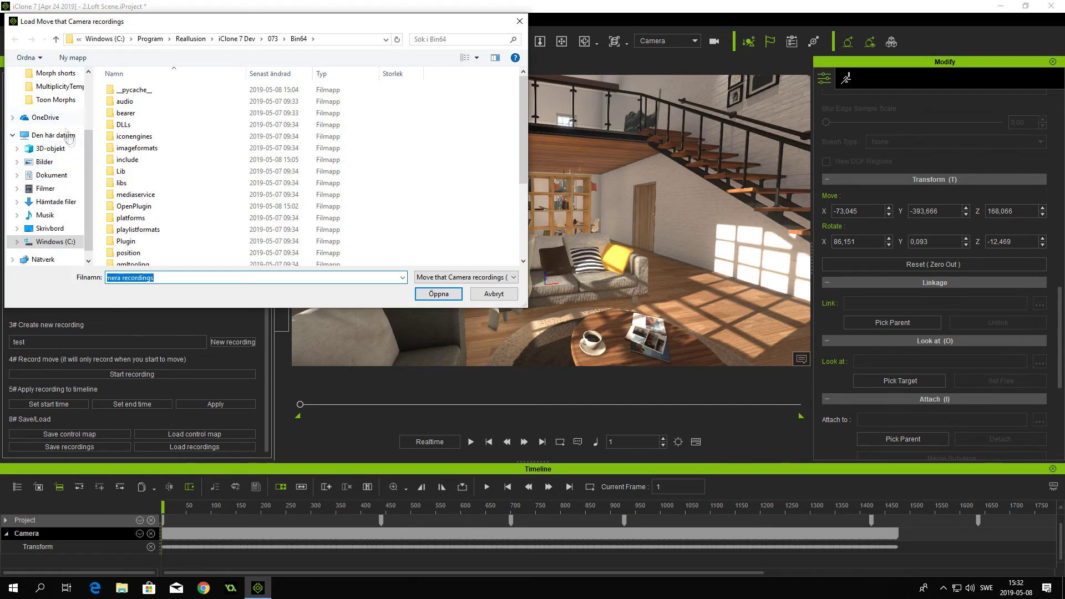
scroll(89, 148, "up", 3)
left_click(52, 122)
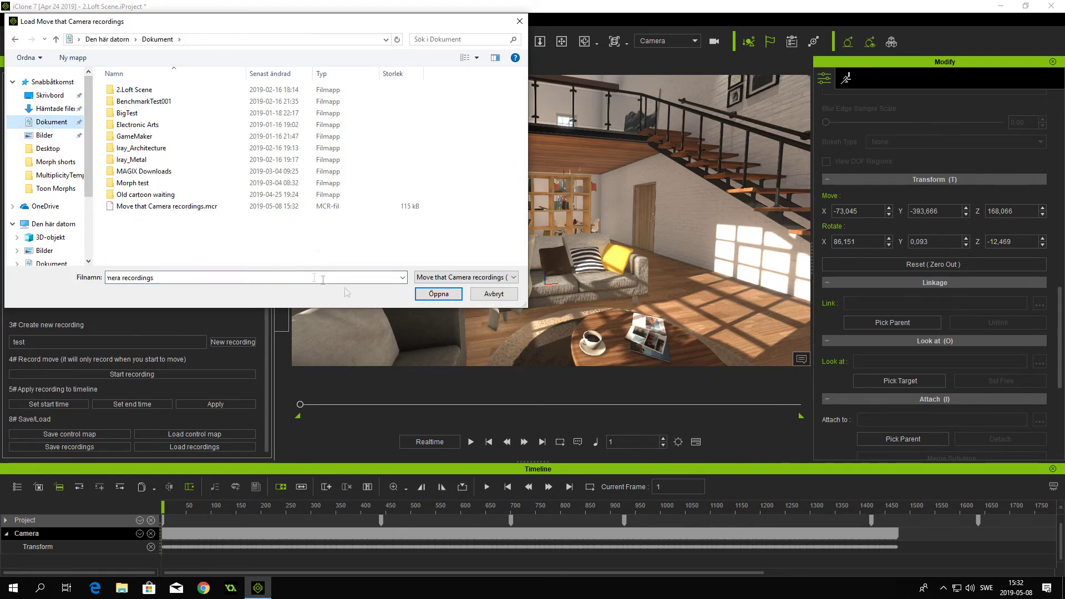
left_click(438, 294)
left_click_drag(268, 310, 277, 164)
left_click(73, 175)
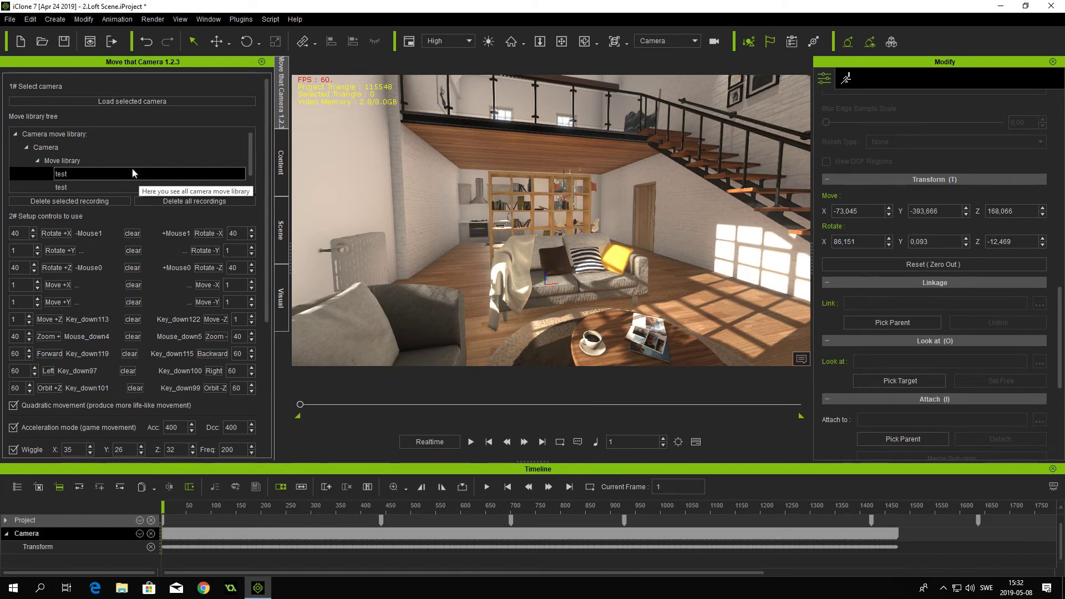
Delete all recordings from the move library and reload Move that Camera recordings.mcr from the Dokument folder.
left_click(181, 201)
scroll(211, 447, "down", 5)
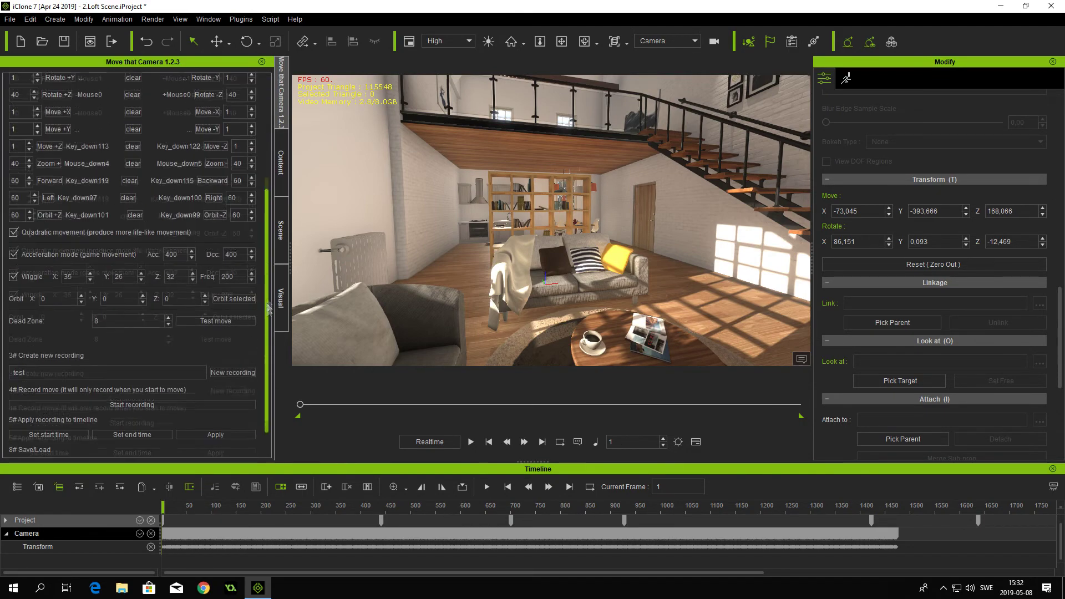
left_click(211, 447)
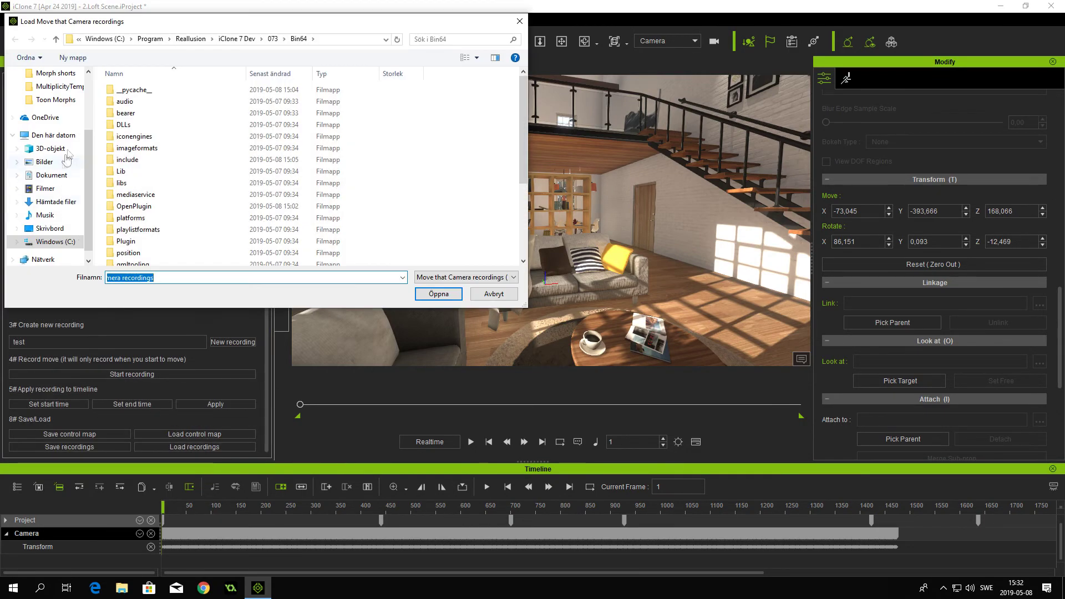
left_click(51, 122)
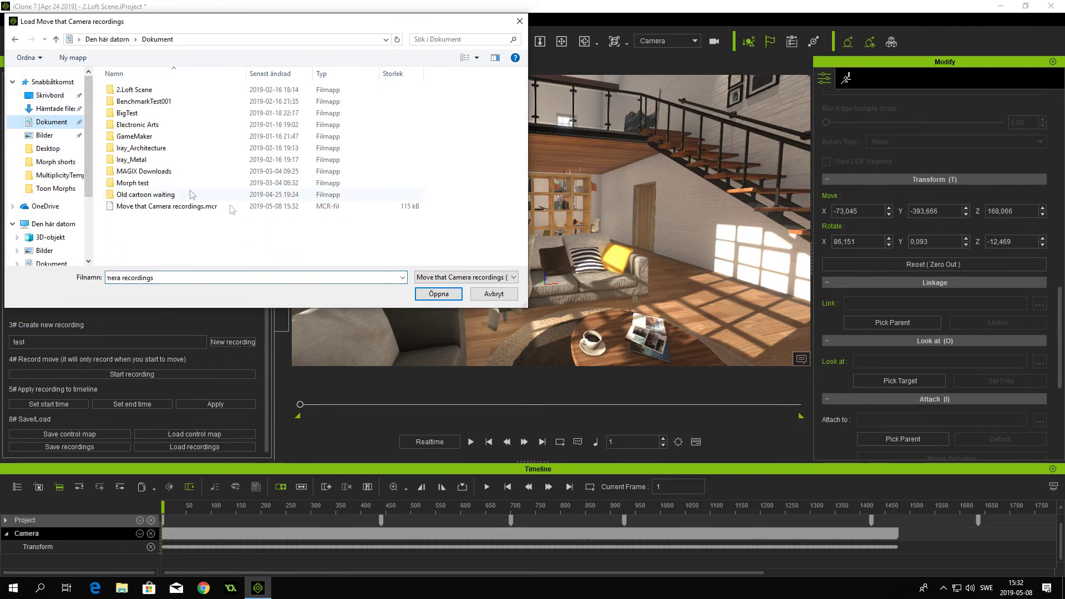
left_click(450, 298)
left_click_drag(264, 227, 268, 92)
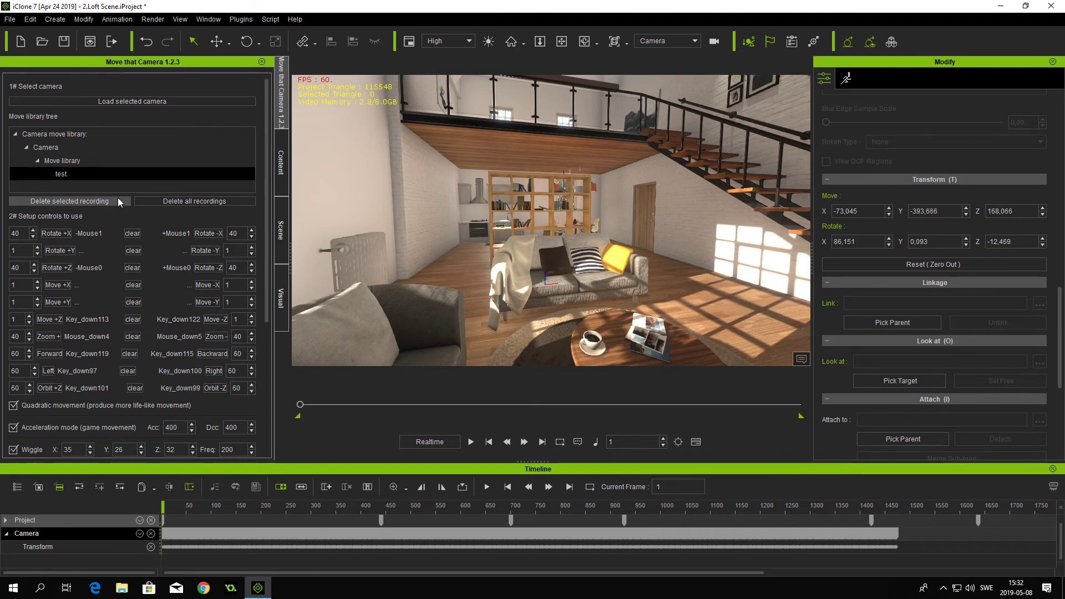
Record a new camera move into the test recording, moving forward and backward through the living room, and end the recording.
left_click_drag(267, 187, 269, 317)
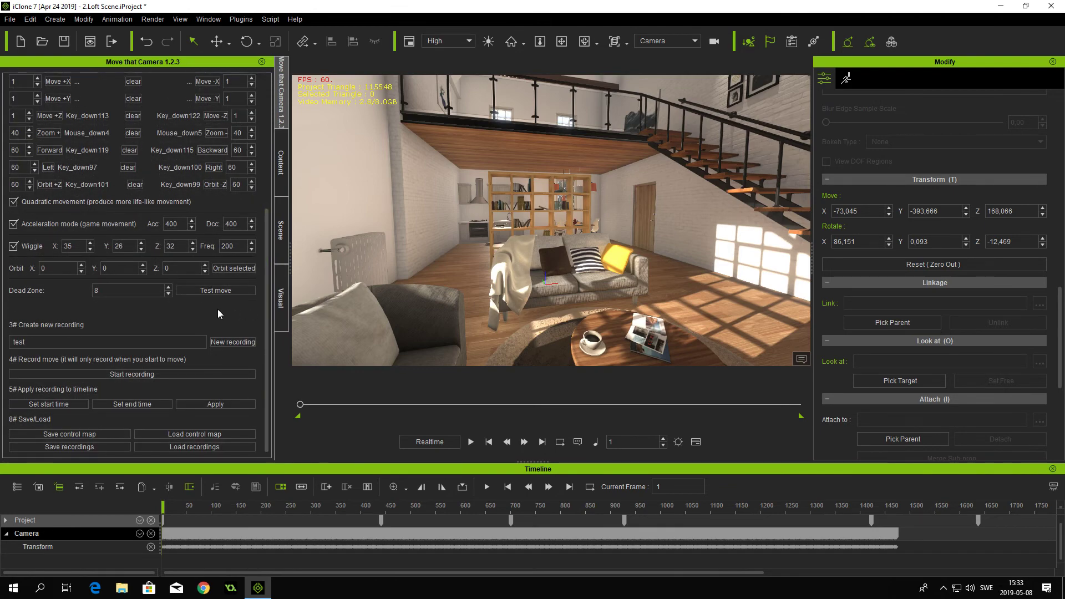
left_click(131, 375)
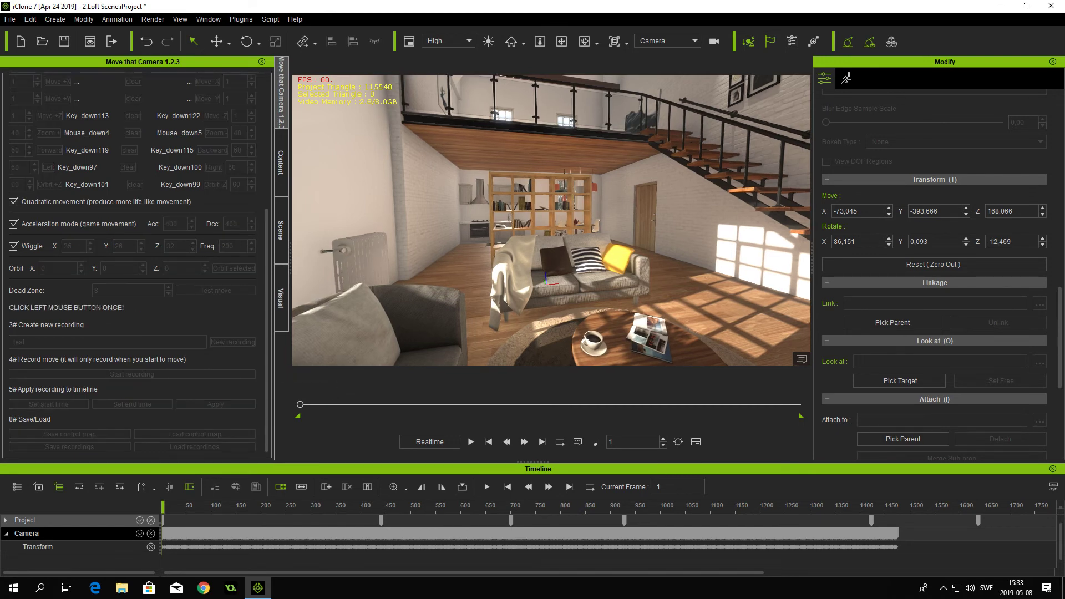
key("w")
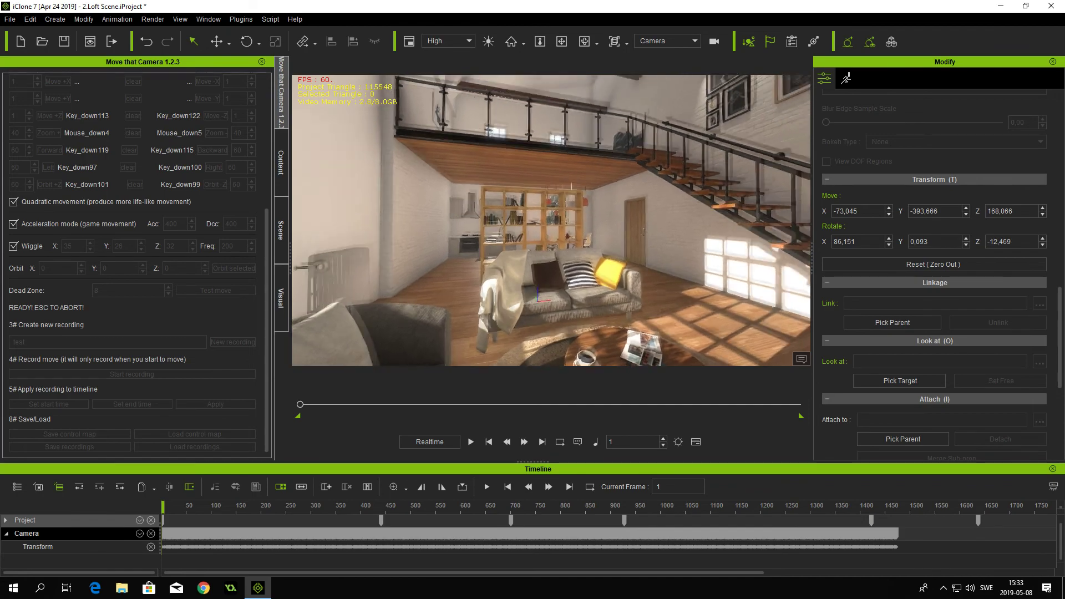
key("s")
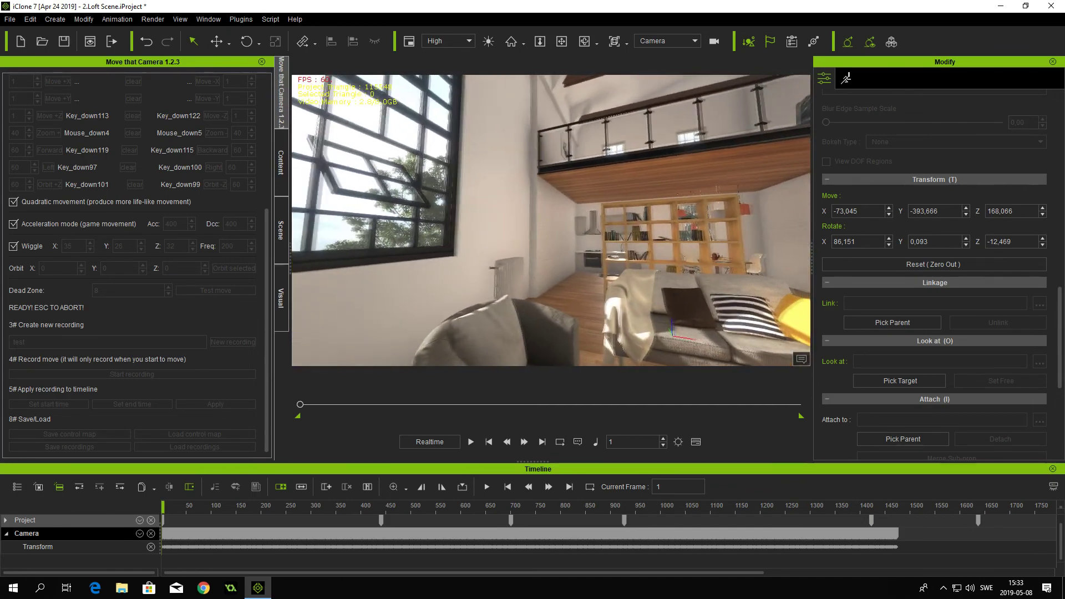
key("s")
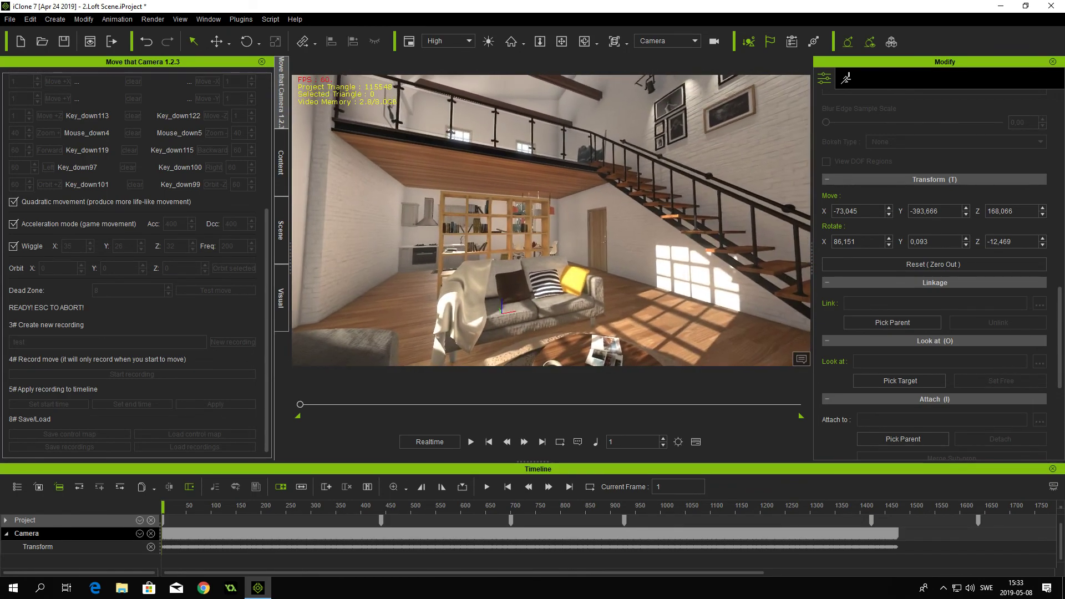
key("Escape")
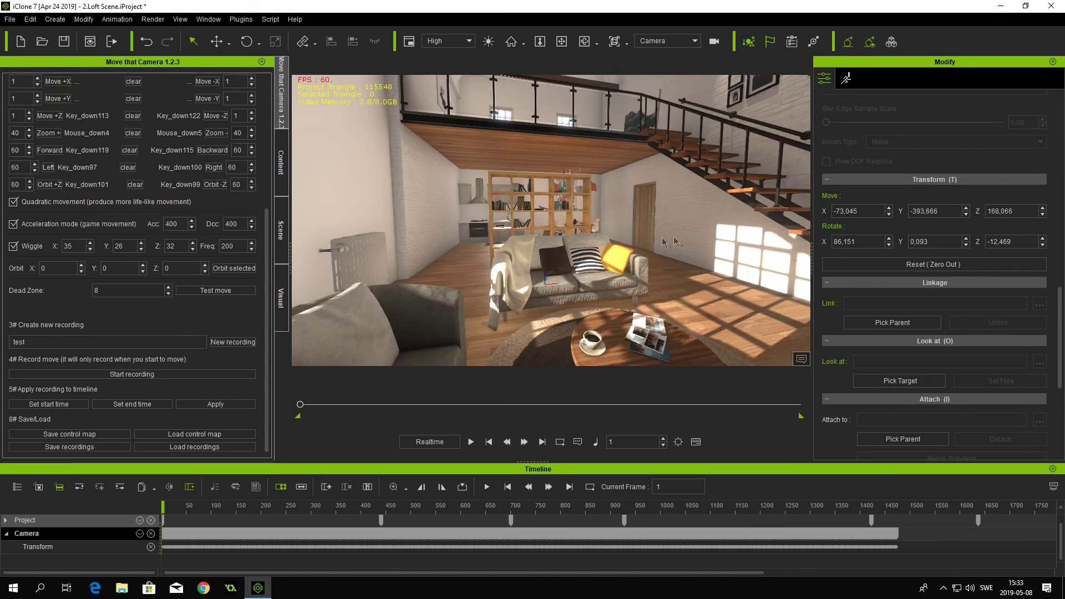
Remove the camera's animation and apply the test recording with its end time at frame 737.
scroll(1057, 262, "up", 10)
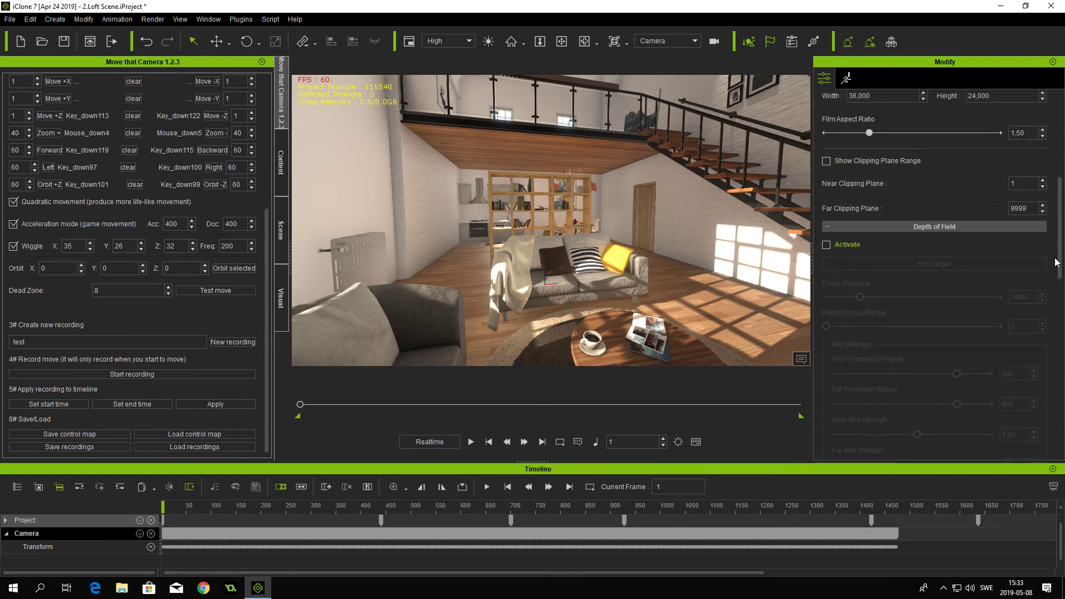
left_click(930, 161)
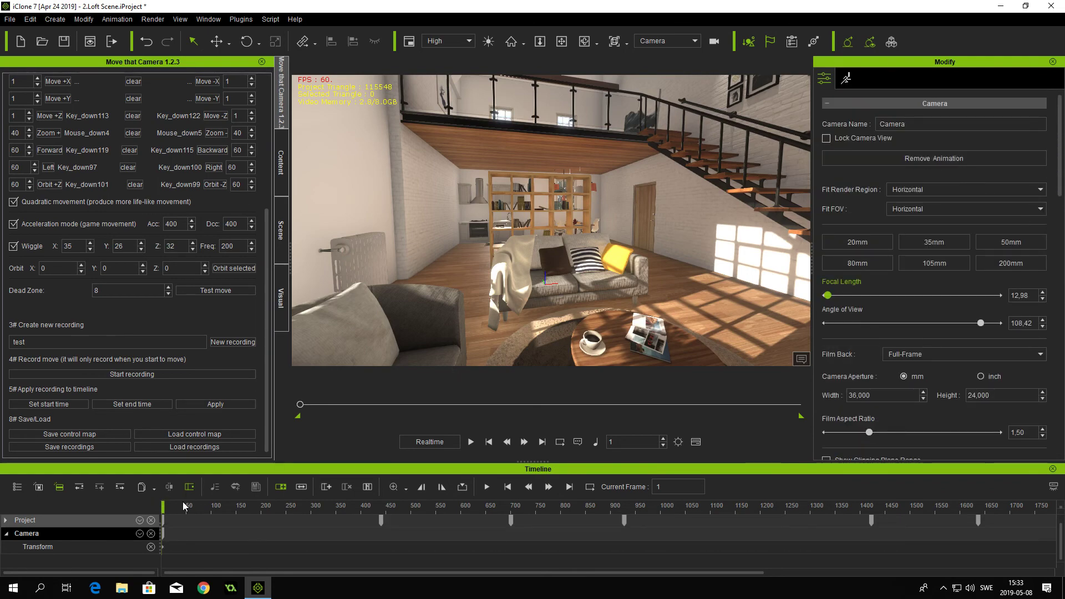
left_click(558, 508)
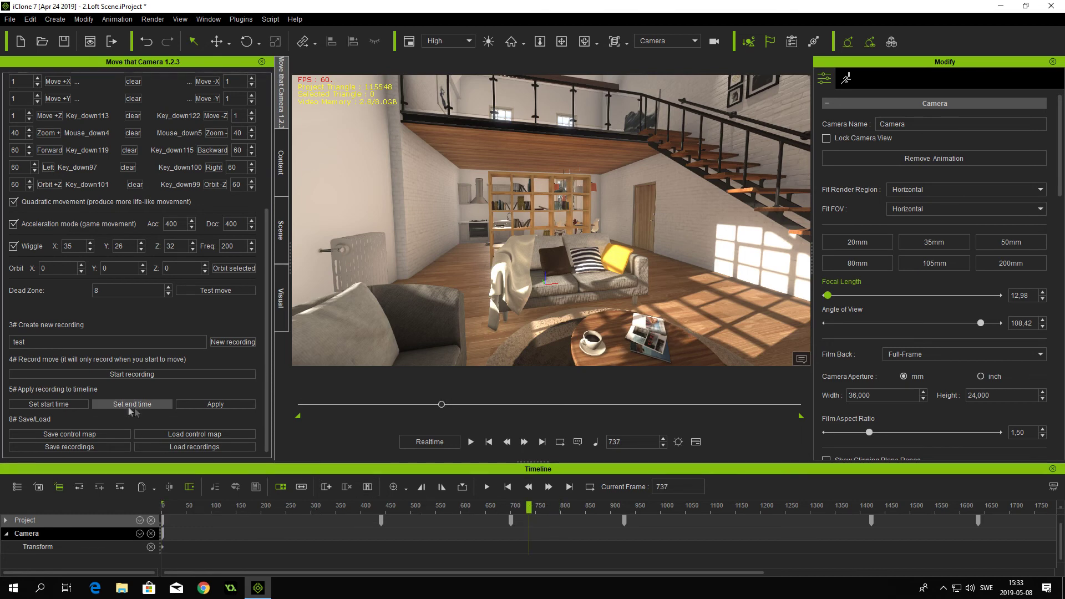
left_click(208, 404)
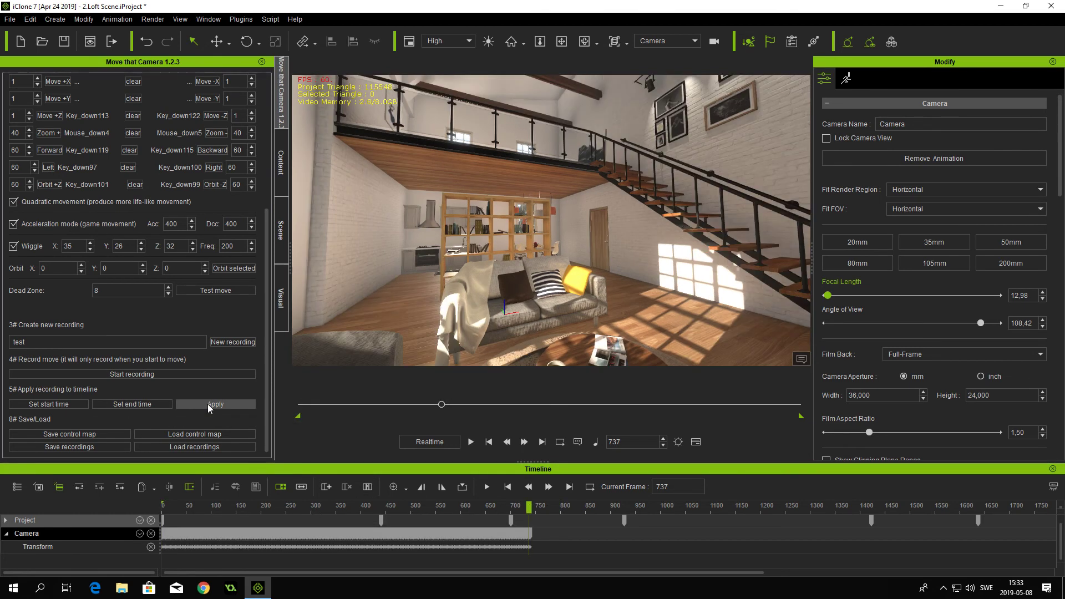
Play back the newly applied camera move from frame 1 and stop it near the end of the move.
left_click_drag(530, 507, 149, 495)
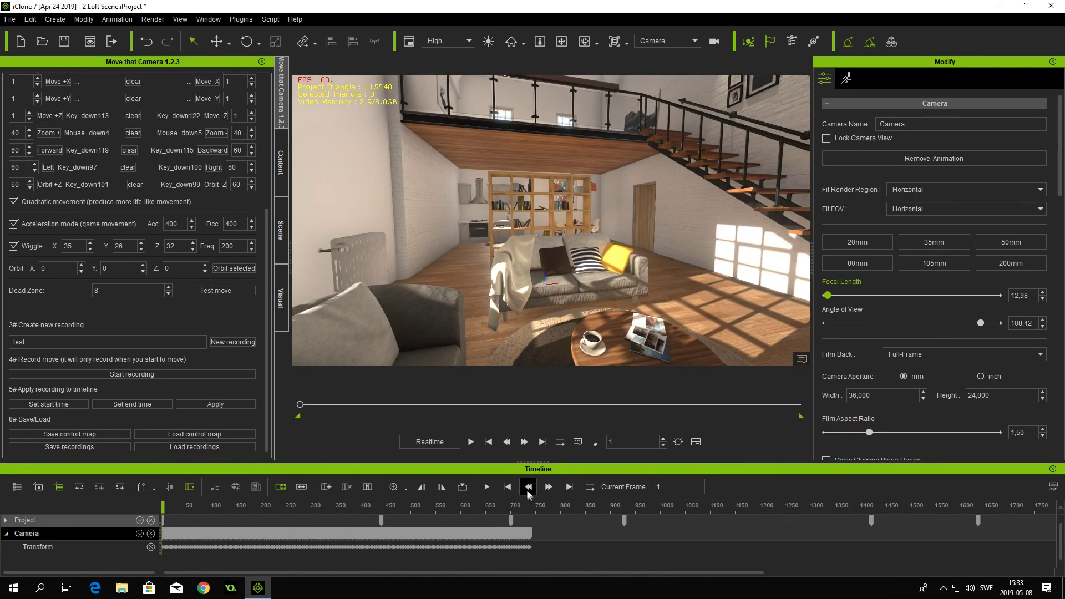
left_click(487, 486)
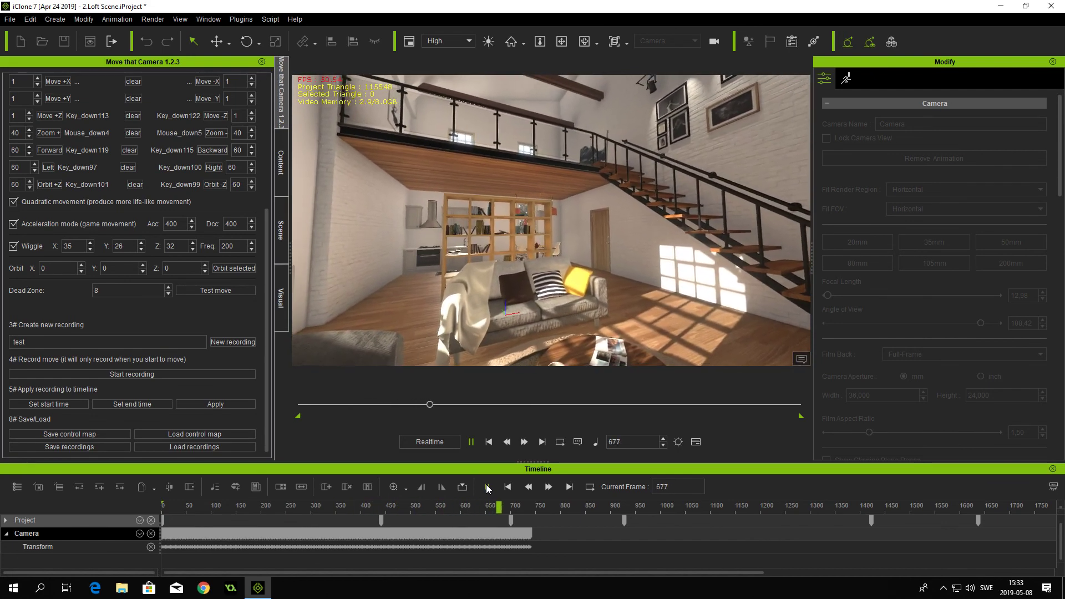
left_click(487, 487)
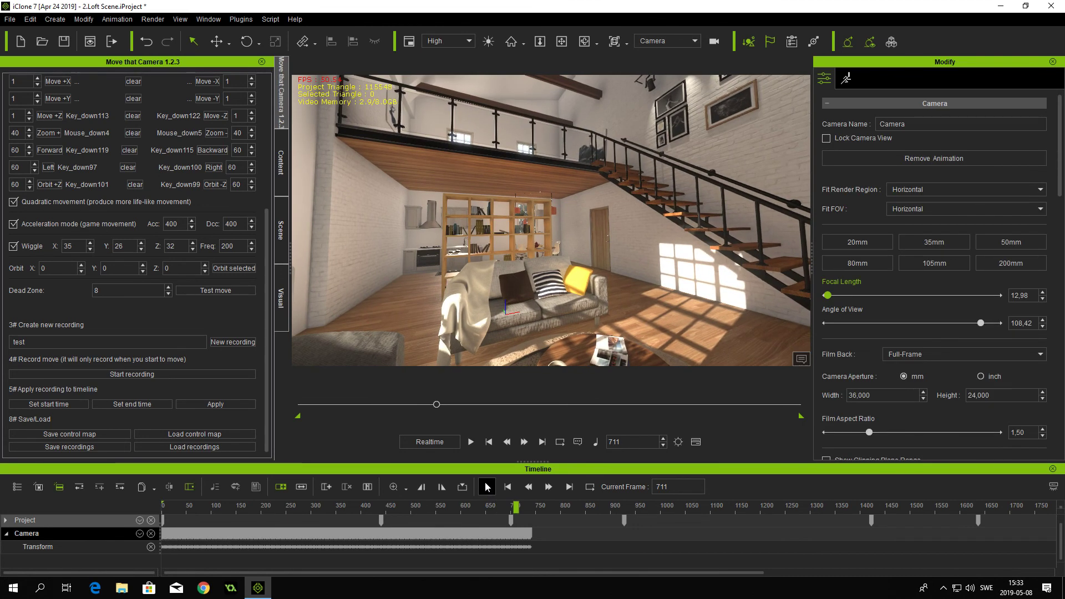